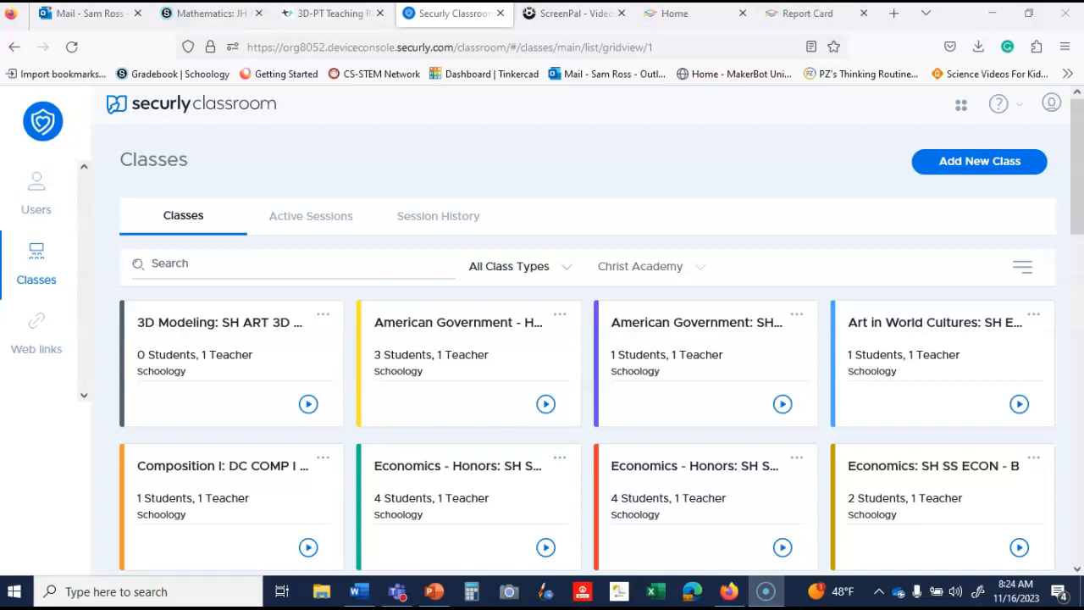
Check the physics class roster in the report card, and open the full My Courses list in Schoology
{"action": "left_click", "coordinate": [806, 23]}
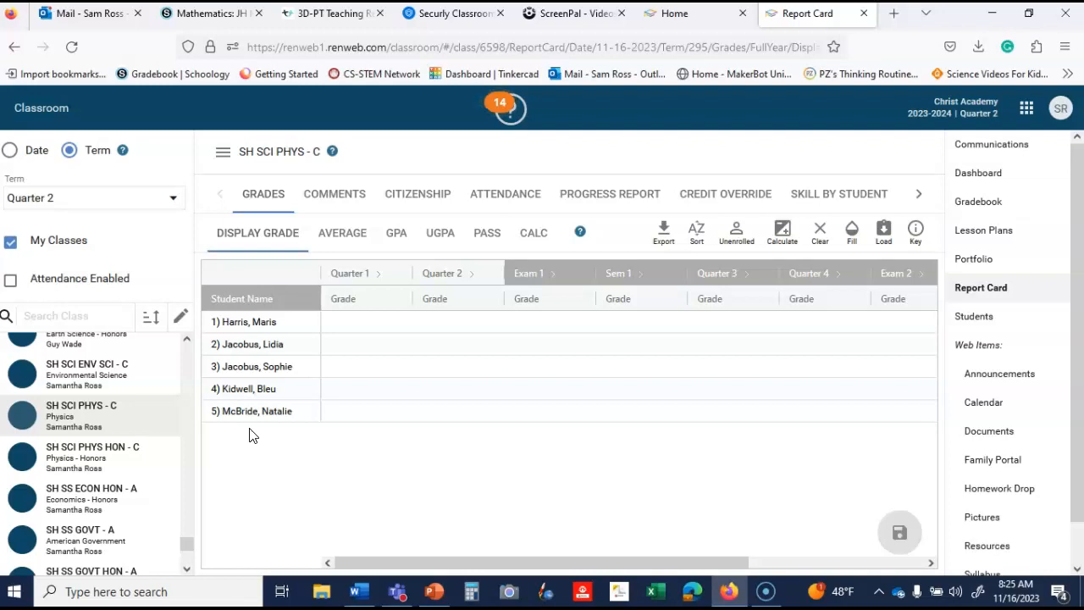
{"action": "left_click", "coordinate": [207, 20]}
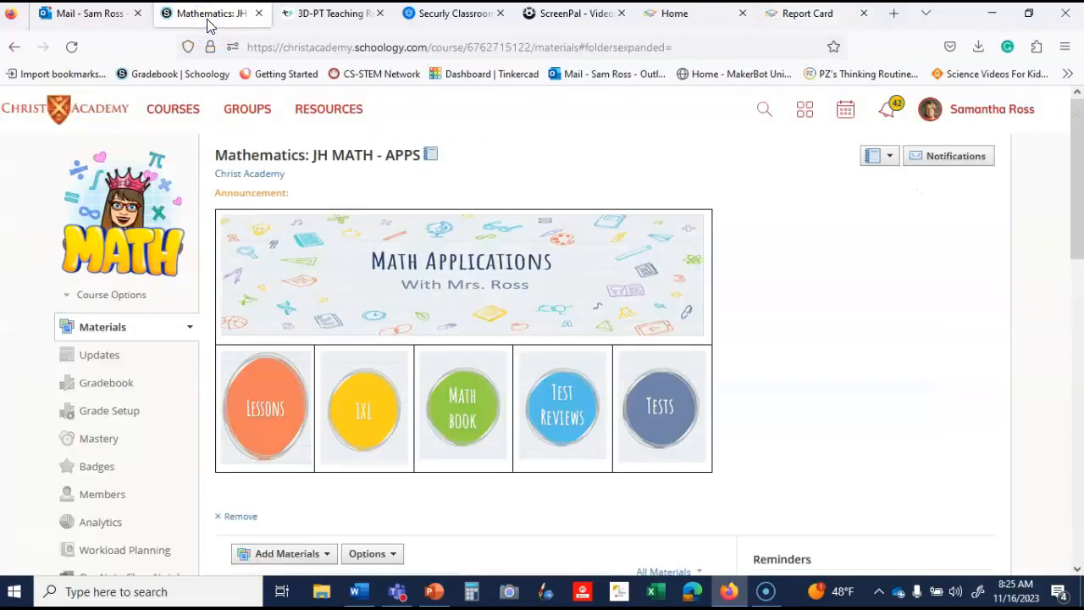
{"action": "left_click", "coordinate": [173, 109]}
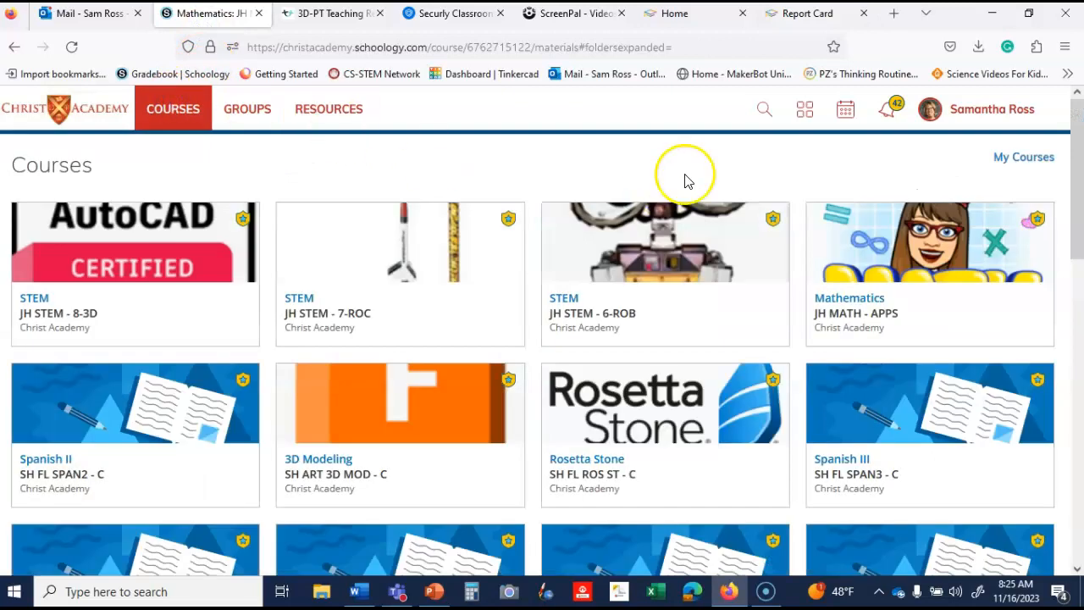
{"action": "left_click", "coordinate": [1045, 158]}
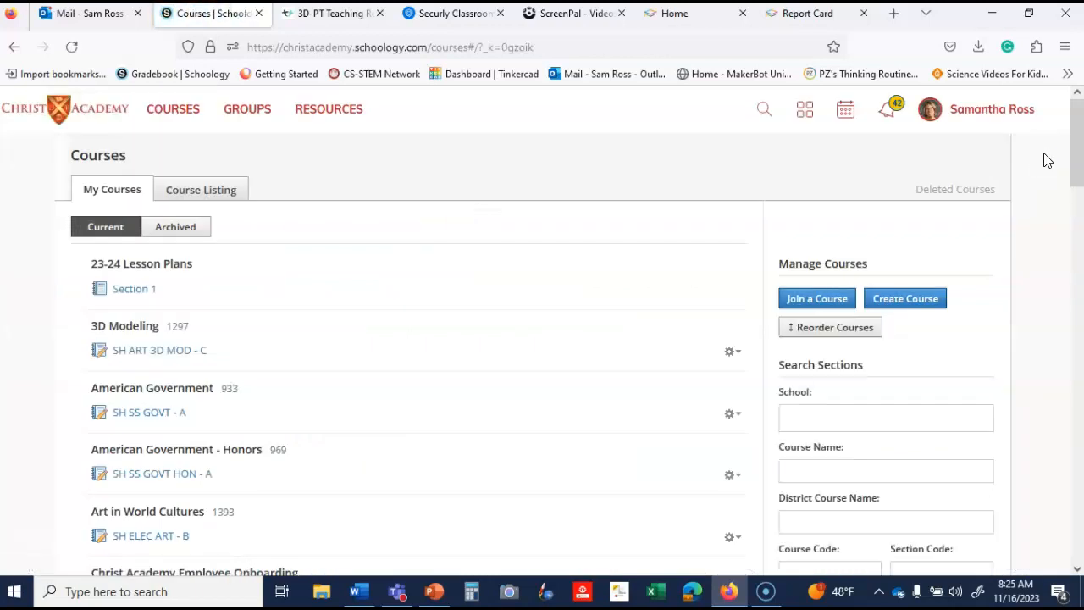
Start creating a new course and set its name to the suggested Physics entry
{"action": "left_click", "coordinate": [907, 301]}
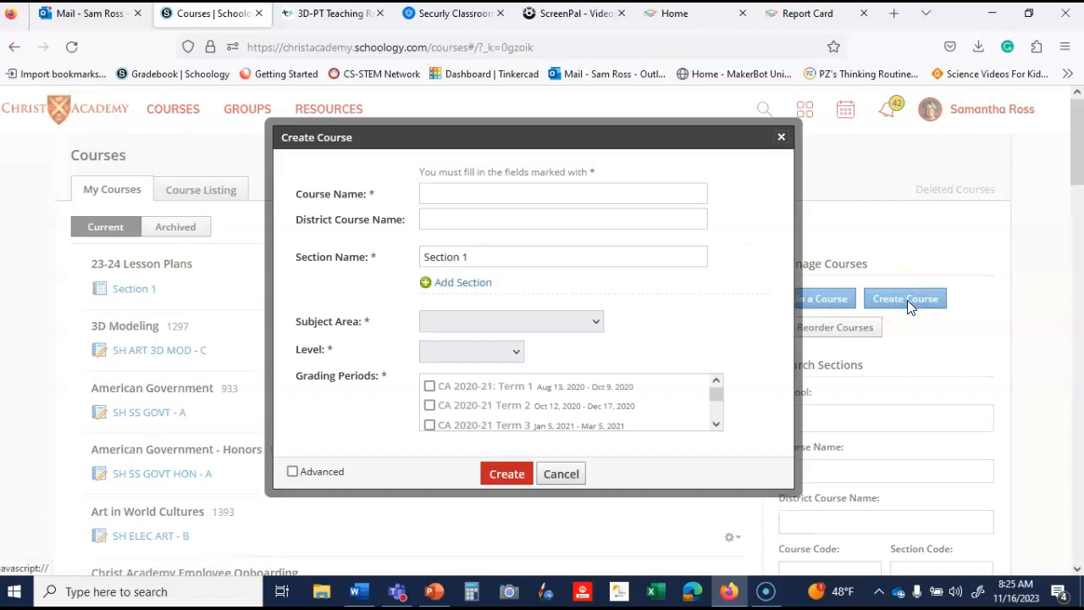
{"action": "left_click", "coordinate": [525, 195]}
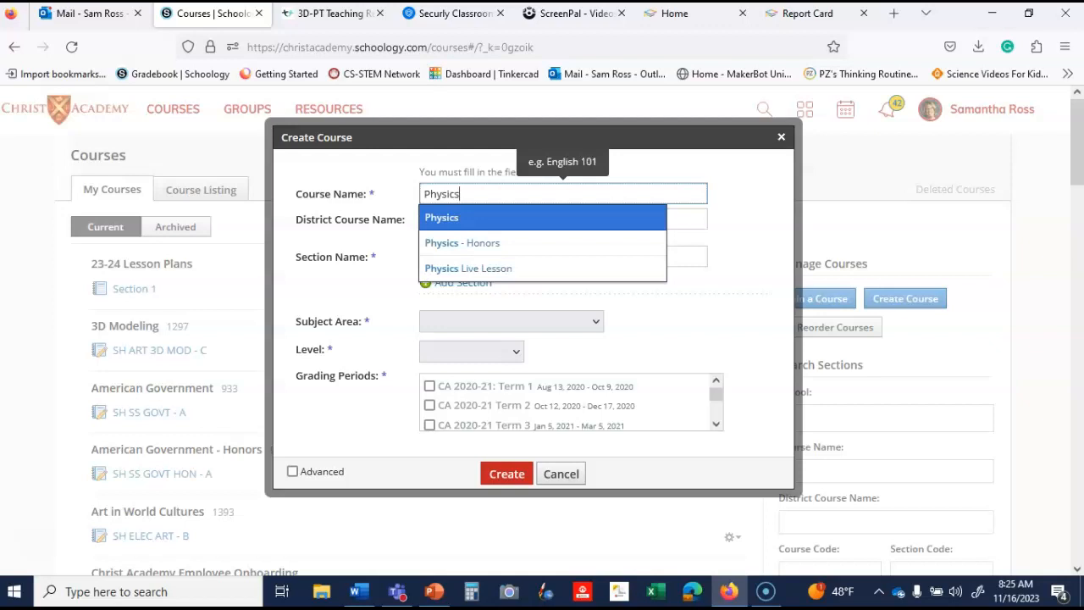
{"action": "left_click", "coordinate": [484, 218]}
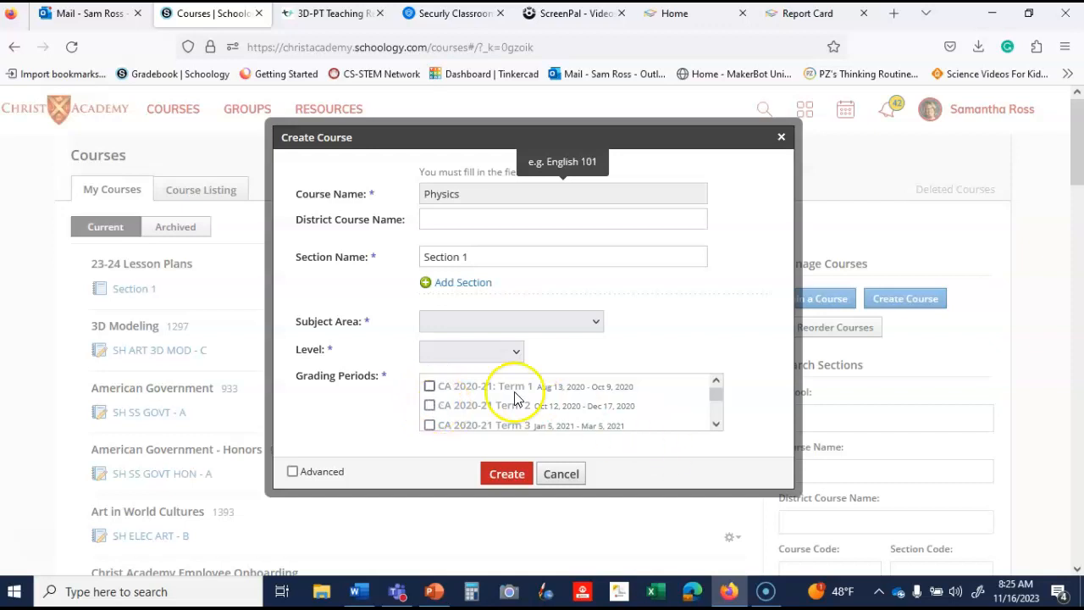
Set the new course's level to 11 and its subject area to Science
{"action": "right_click", "coordinate": [514, 351]}
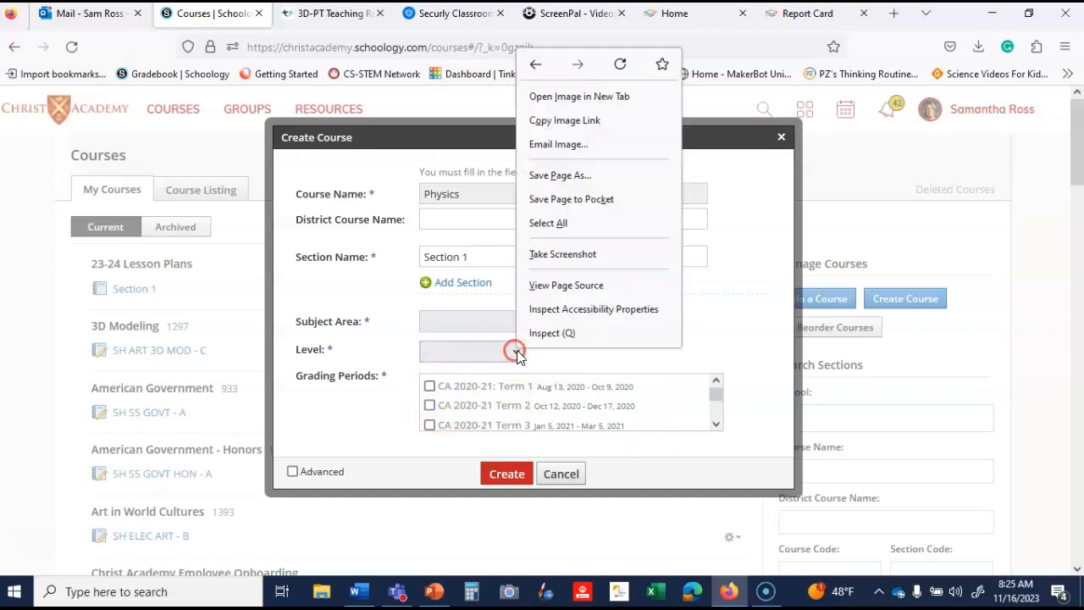
{"action": "left_click", "coordinate": [479, 354]}
{"action": "left_click", "coordinate": [479, 354]}
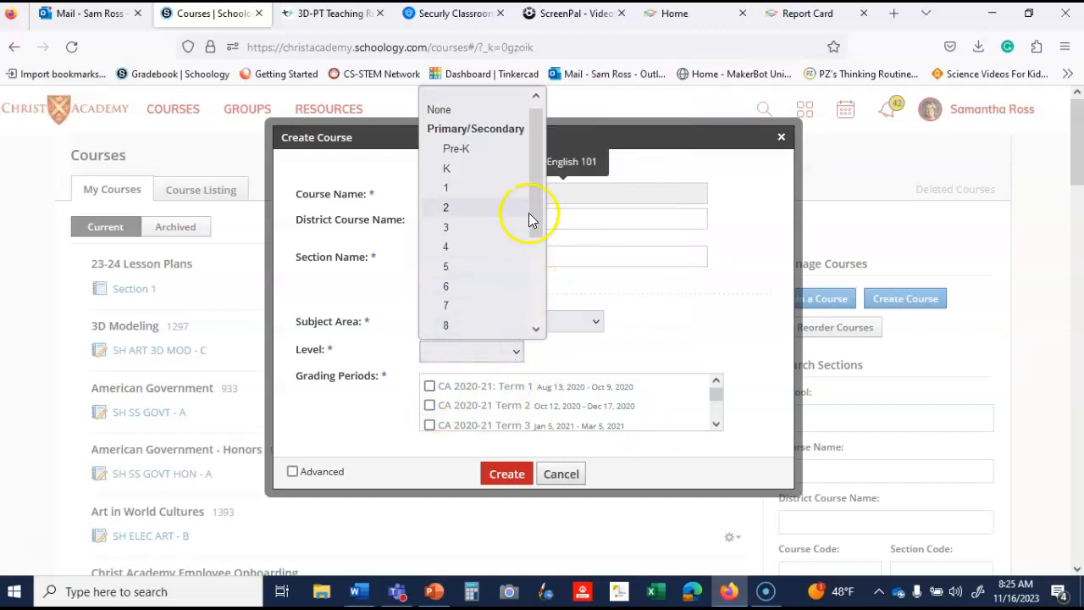
{"action": "left_click_drag", "start_coordinate": [537, 210], "coordinate": [539, 283]}
{"action": "left_click", "coordinate": [489, 254]}
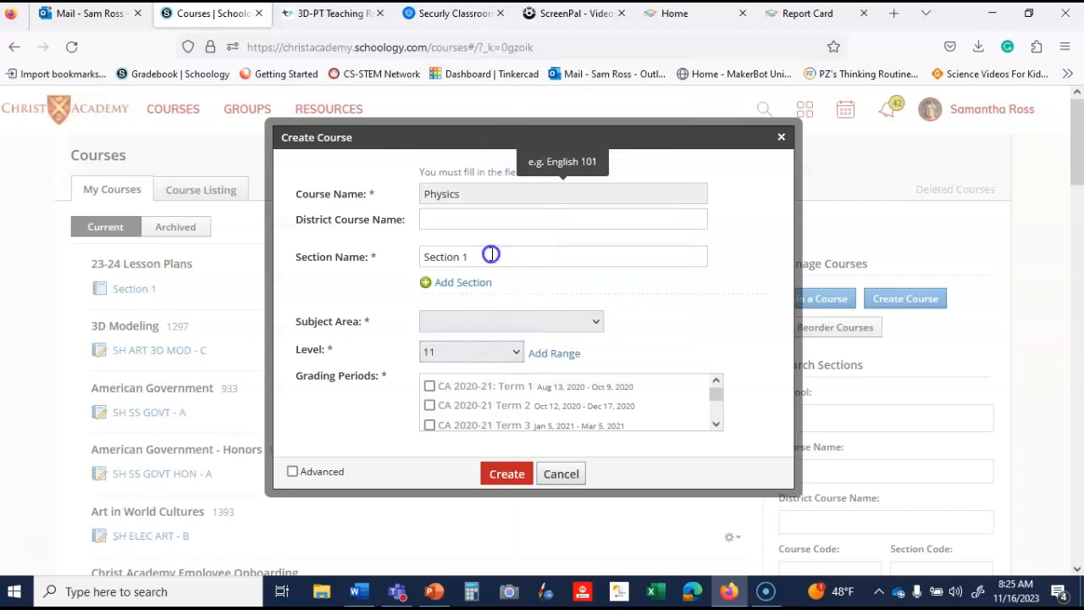
{"action": "left_click", "coordinate": [597, 319]}
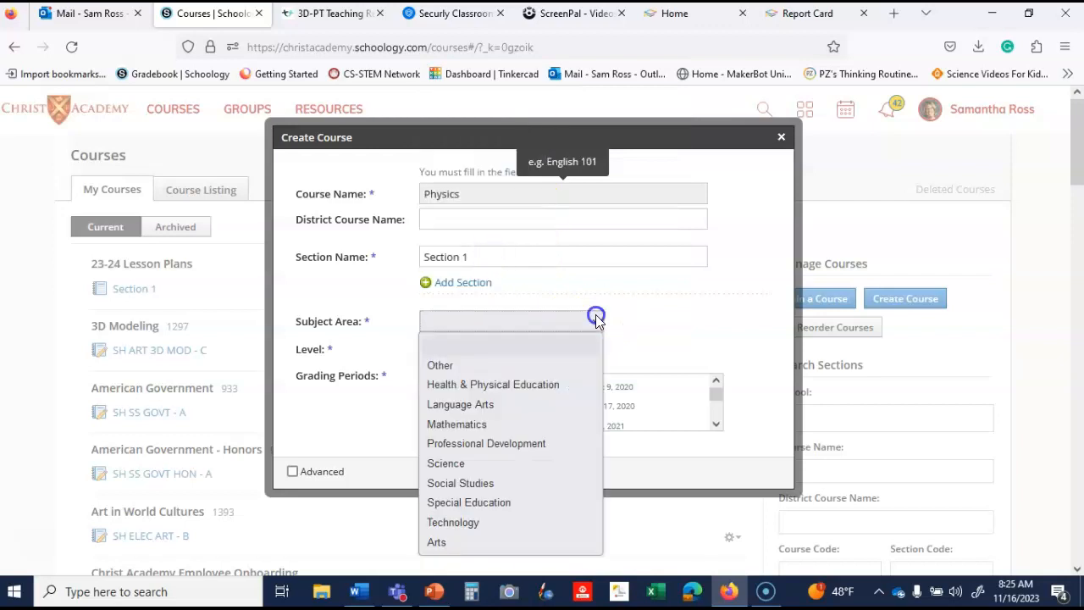
{"action": "left_click", "coordinate": [521, 462]}
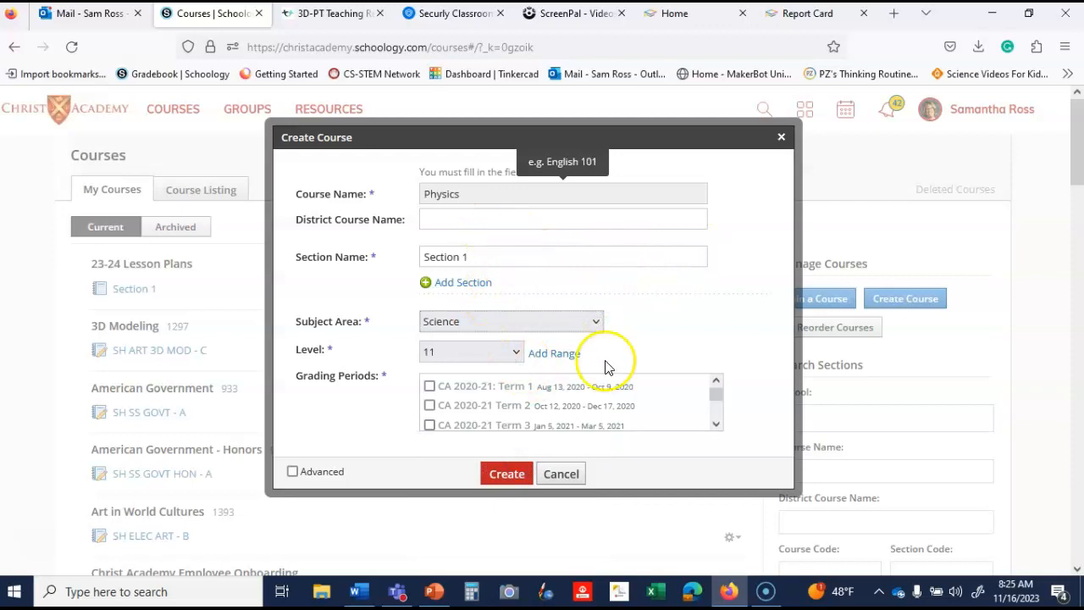
Try selecting the CA 2020-21 Term 1, Term 2 and Term 3 grading periods for the course
{"action": "left_click", "coordinate": [430, 387]}
{"action": "left_click", "coordinate": [429, 406]}
{"action": "left_click", "coordinate": [429, 426]}
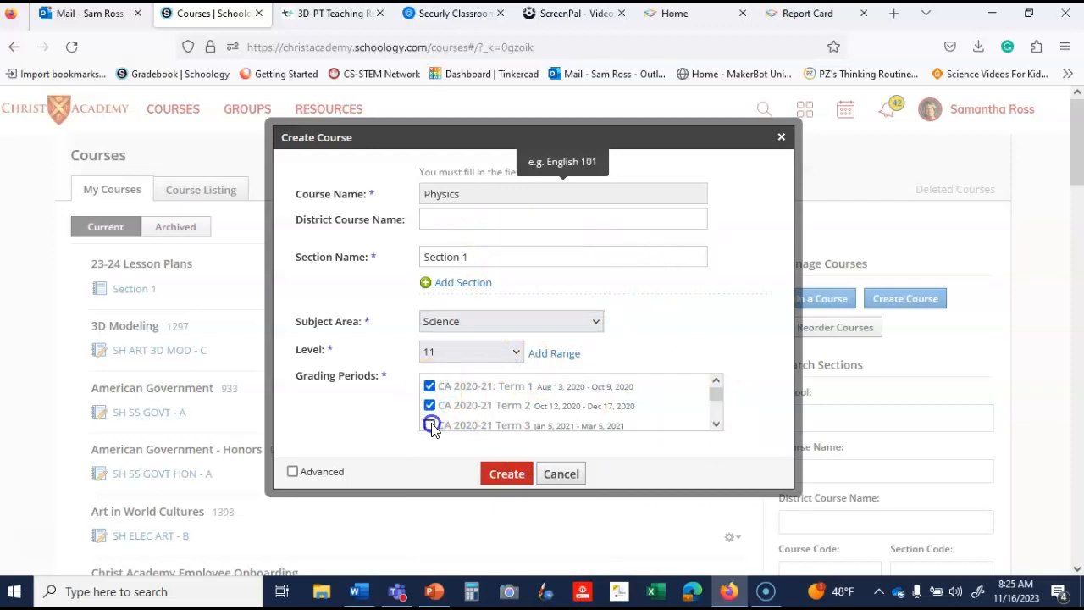
{"action": "left_click", "coordinate": [719, 392]}
{"action": "mouse_move", "coordinate": [721, 392]}
{"action": "left_mouse_down"}
{"action": "mouse_move", "coordinate": [726, 405]}
{"action": "mouse_move", "coordinate": [721, 383]}
{"action": "left_mouse_up"}
{"action": "left_click", "coordinate": [429, 426]}
Select the 23-24 Term 2 and 23-24 Term 4 grading periods and create the course
{"action": "left_click_drag", "start_coordinate": [714, 394], "coordinate": [721, 415]}
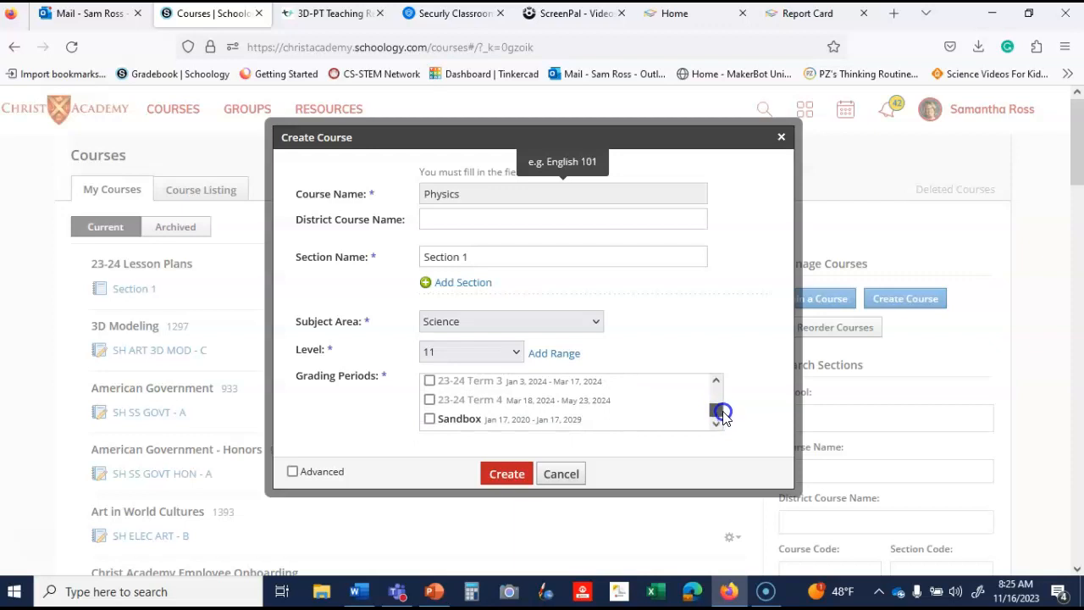
{"action": "left_click_drag", "start_coordinate": [722, 416], "coordinate": [722, 411]}
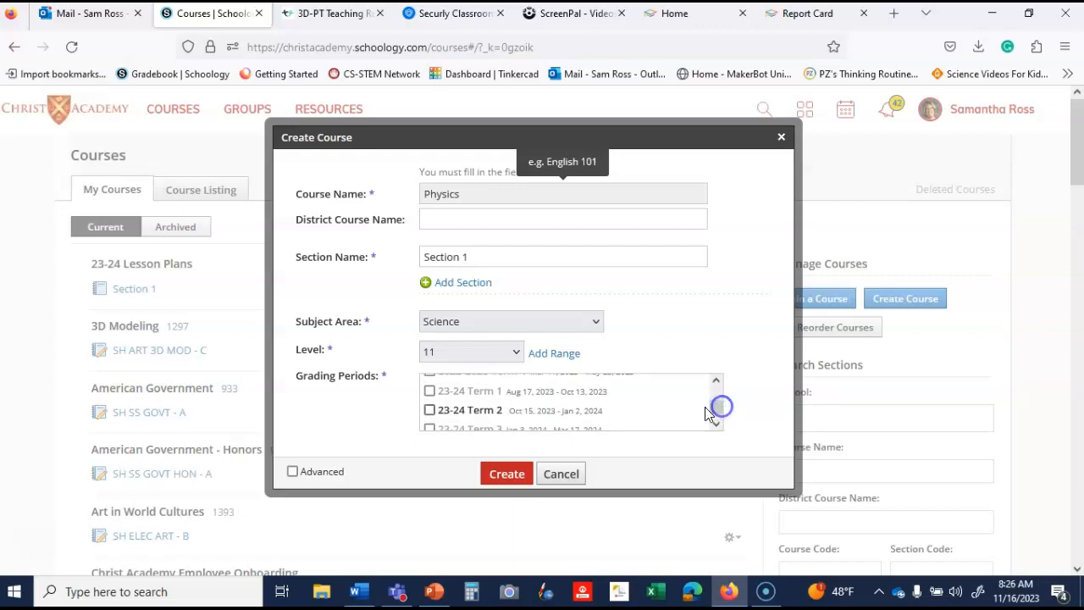
{"action": "left_click", "coordinate": [716, 423]}
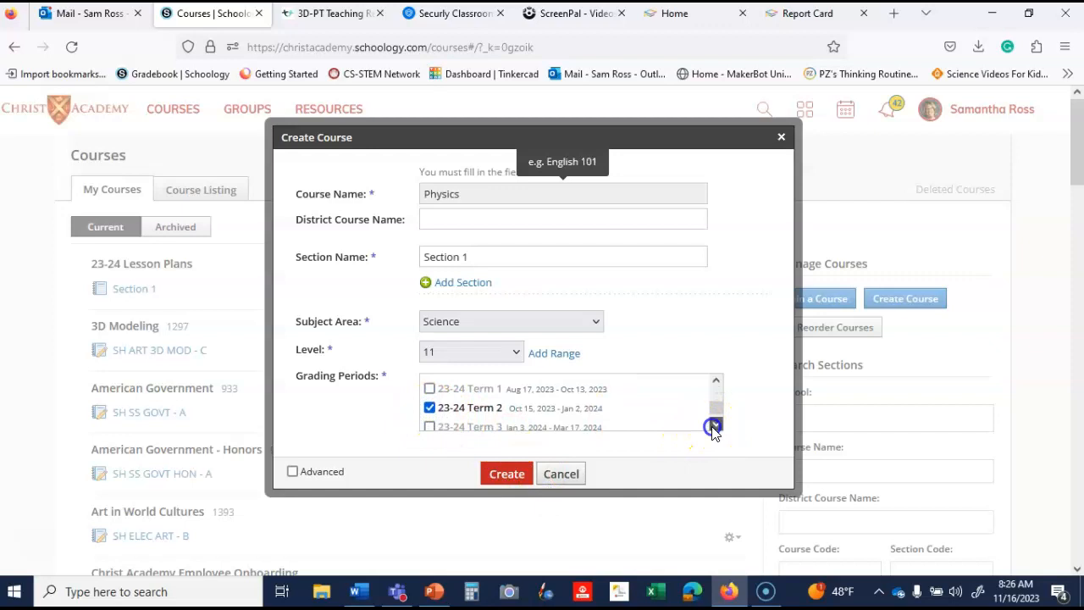
{"action": "left_click", "coordinate": [431, 406]}
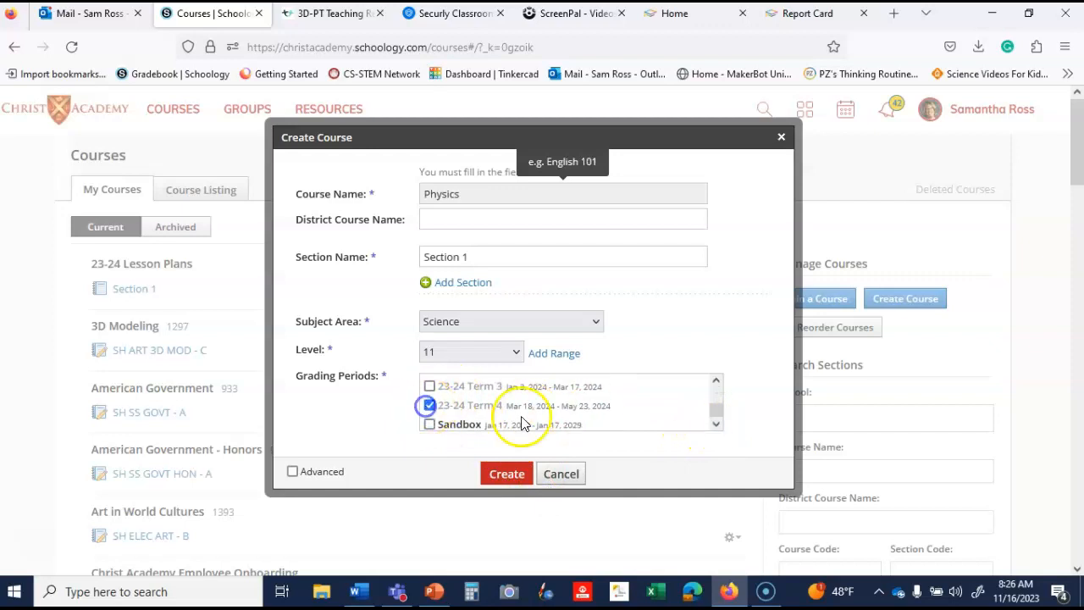
{"action": "right_click", "coordinate": [519, 476]}
{"action": "left_click", "coordinate": [519, 476]}
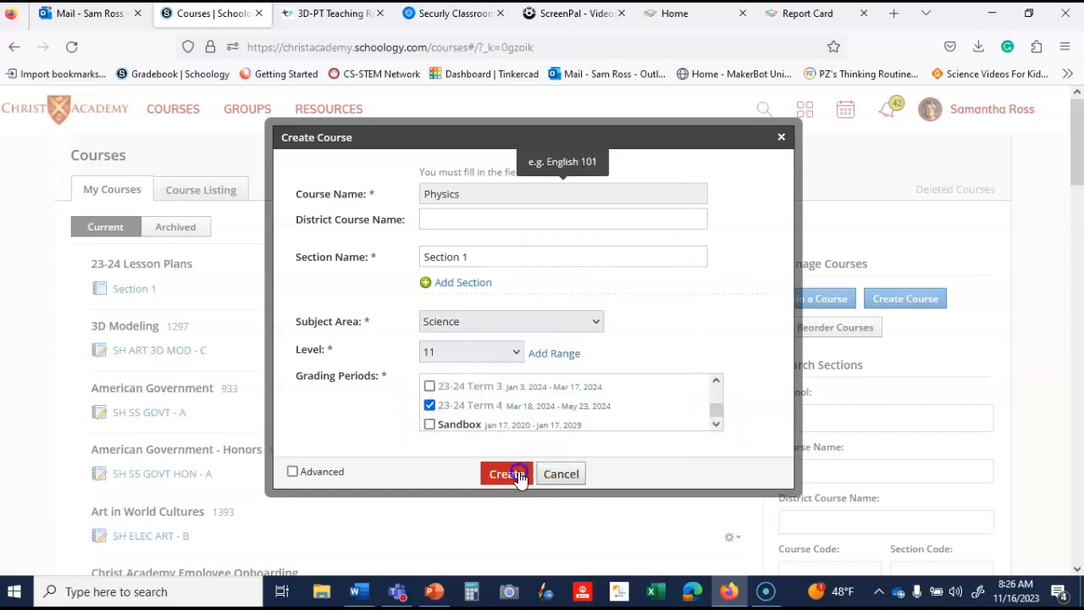
{"action": "left_click", "coordinate": [520, 477]}
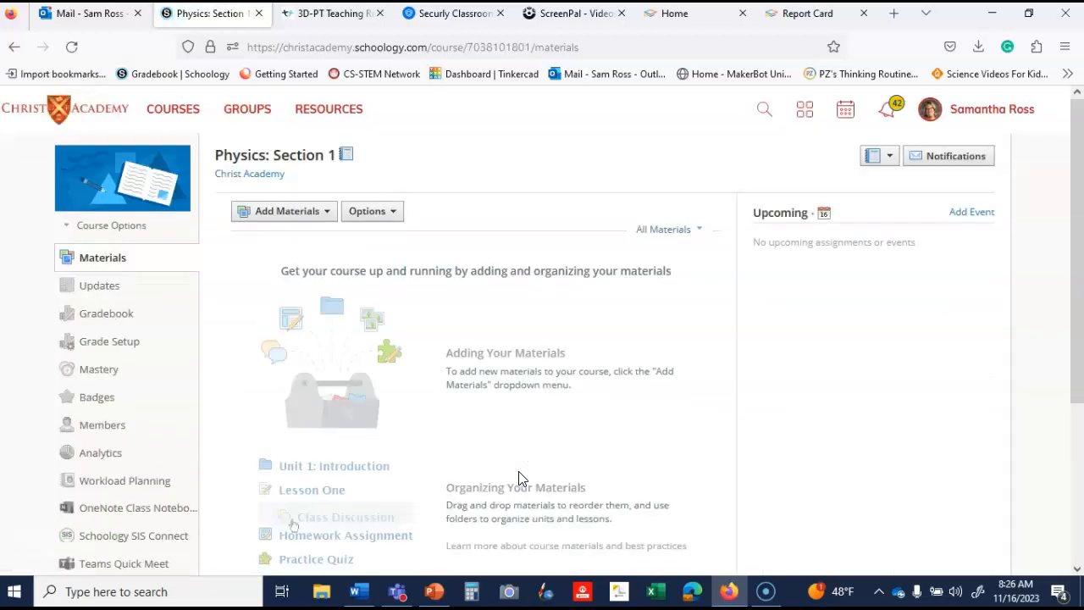
Start adding members to the Physics course and check the student names on the report card roster
{"action": "left_click", "coordinate": [101, 425]}
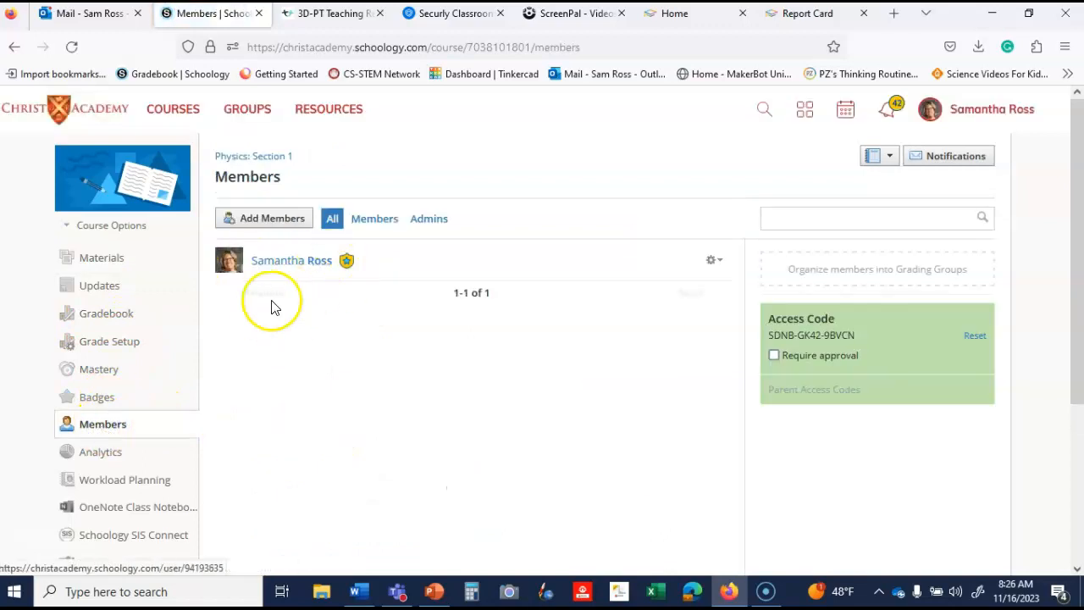
{"action": "left_click", "coordinate": [271, 221]}
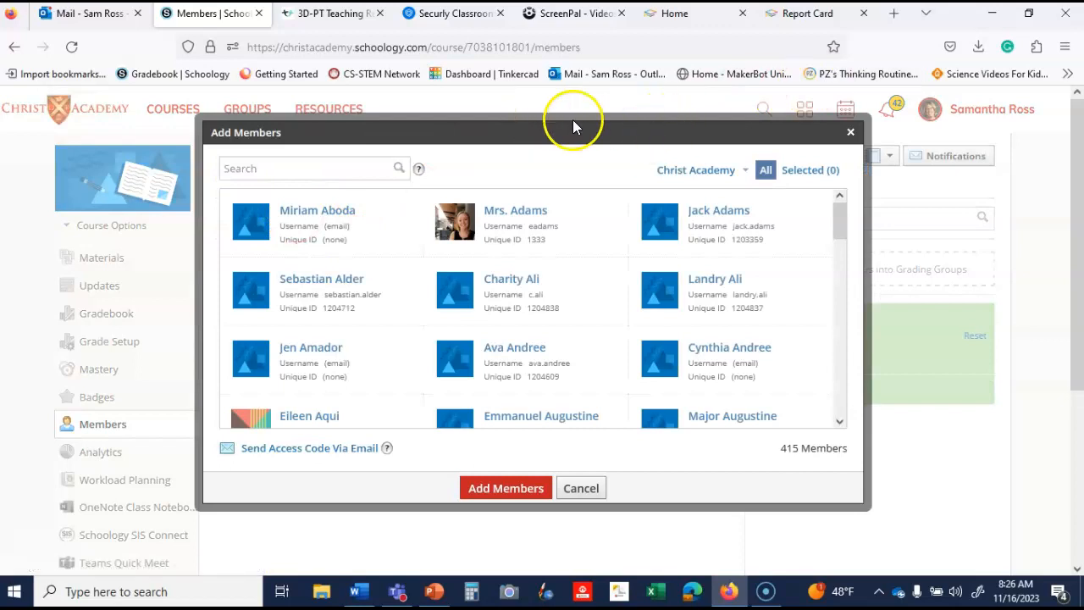
{"action": "left_click", "coordinate": [809, 13]}
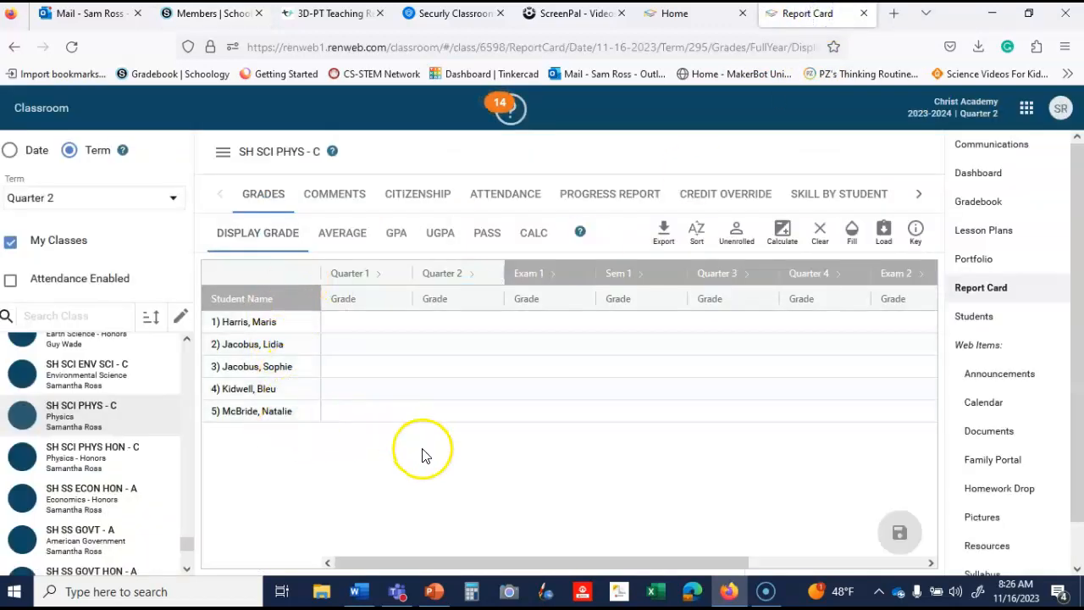
{"action": "left_click", "coordinate": [233, 17]}
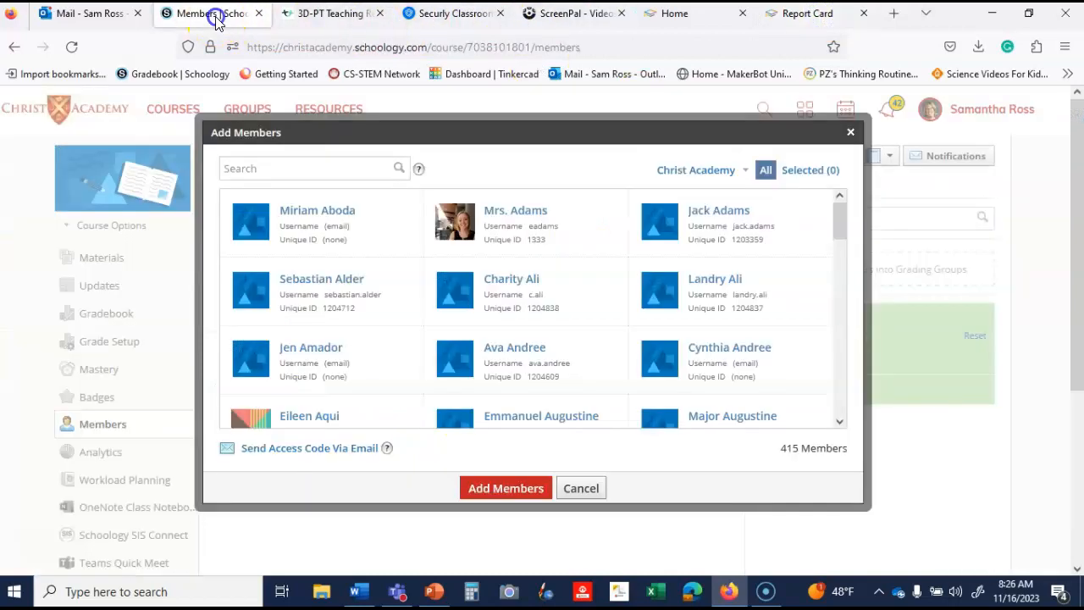
Search the members for the first roster student by first name and select the matching entry
{"action": "left_click", "coordinate": [307, 170]}
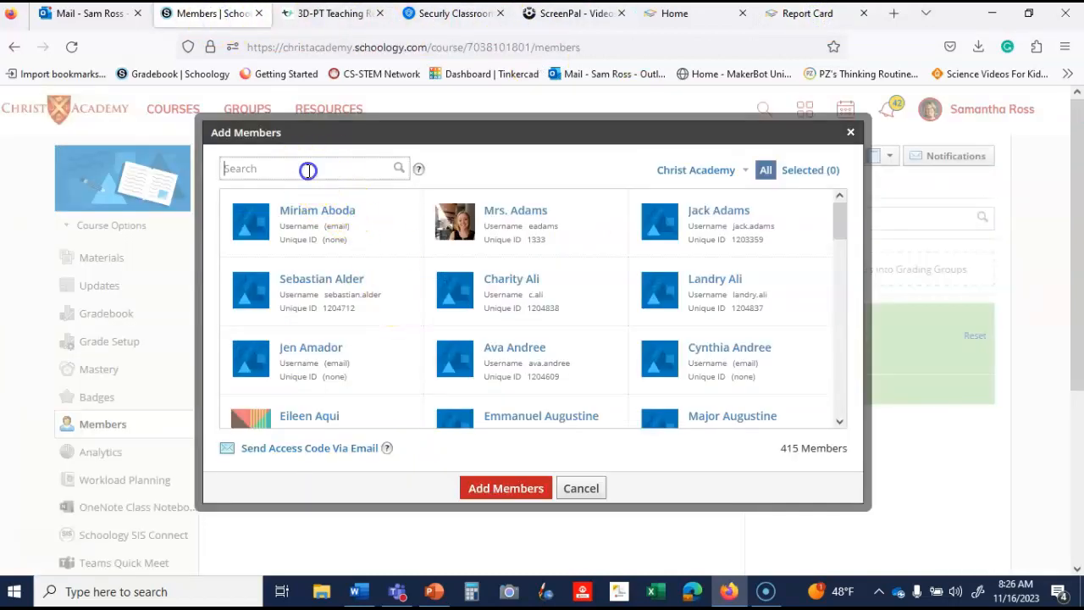
{"action": "type", "text": "maris"}
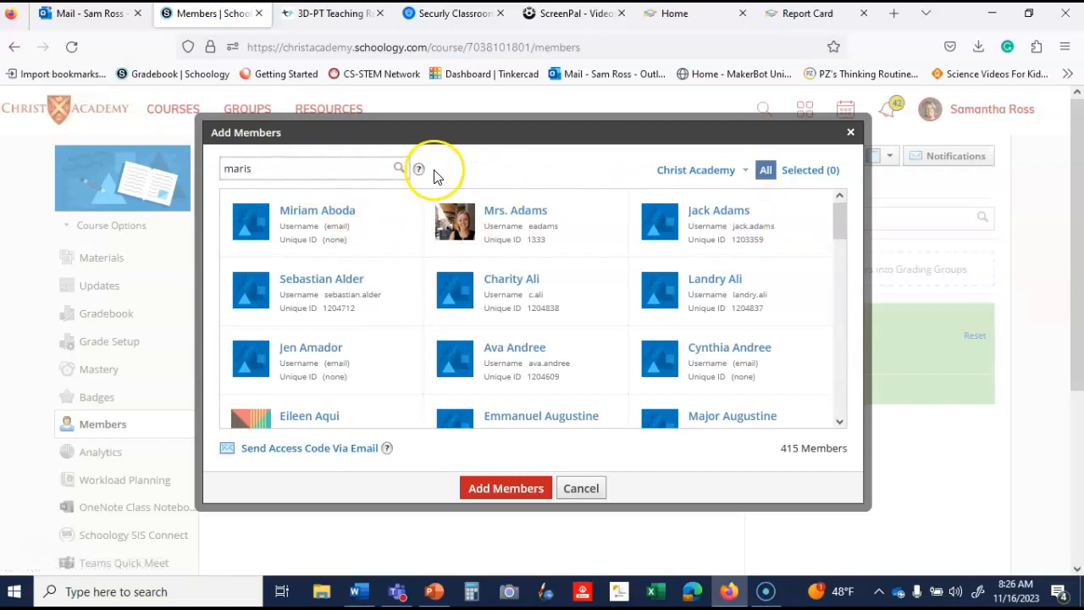
{"action": "left_click", "coordinate": [397, 172]}
{"action": "left_click", "coordinate": [302, 236]}
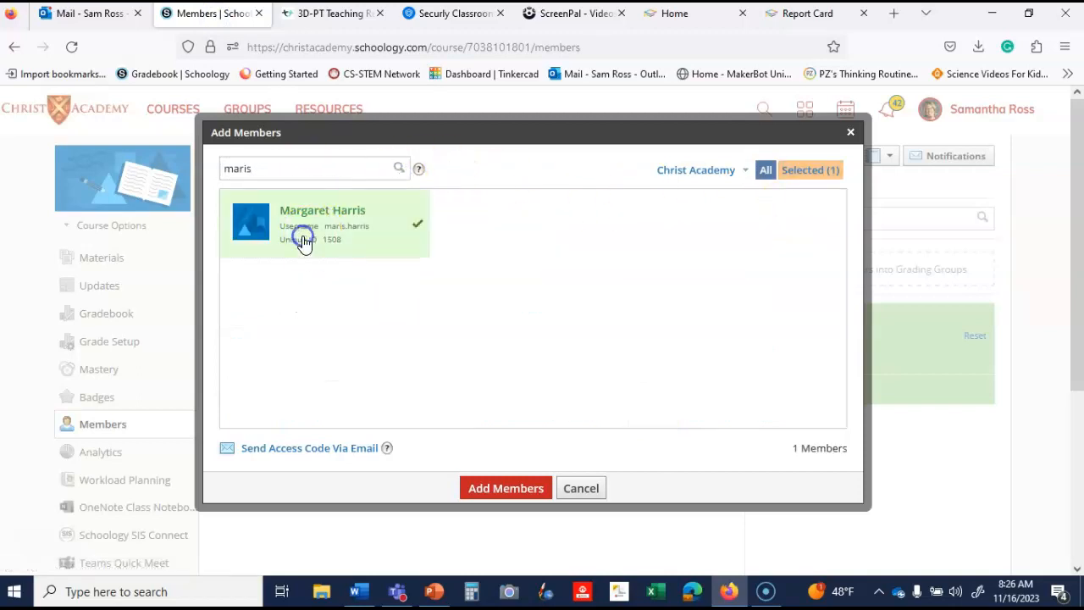
Search the members for the third roster student by partial first name and select the entry with the matching surname
{"action": "left_click_drag", "start_coordinate": [294, 165], "coordinate": [203, 170]}
{"action": "type", "text": "sophi"}
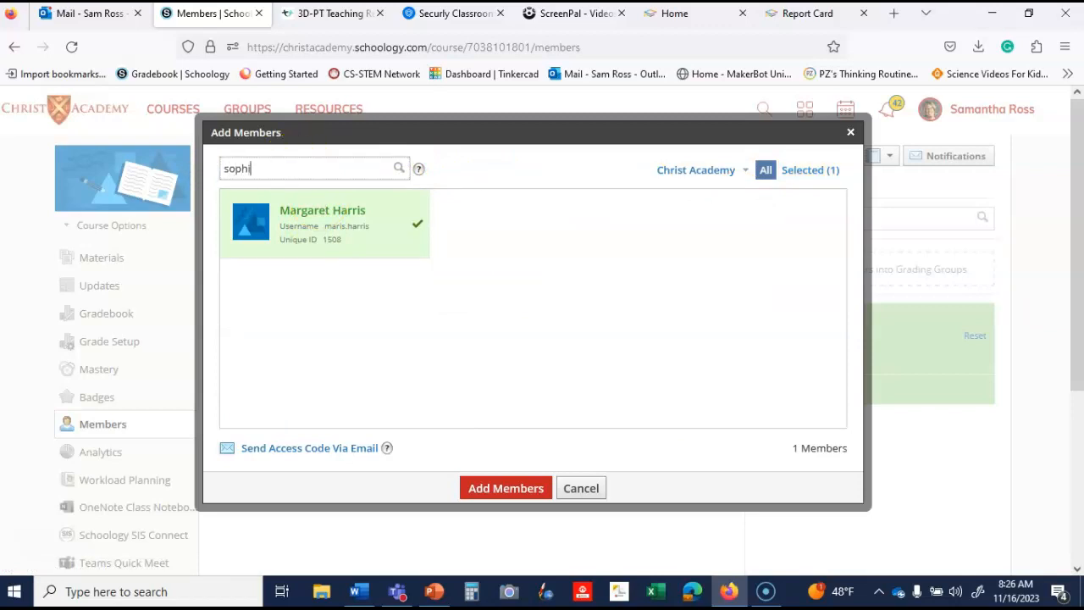
{"action": "left_click", "coordinate": [398, 168]}
{"action": "left_click", "coordinate": [525, 227]}
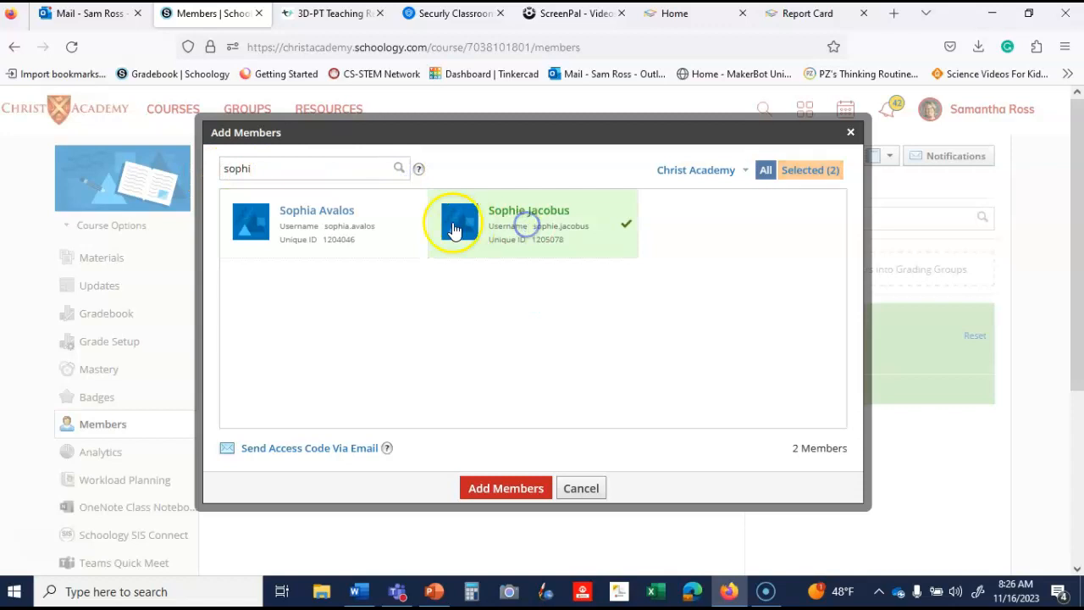
Replace the search with the second roster student's name and select the matching entry
{"action": "left_click", "coordinate": [343, 172]}
{"action": "key", "text": "BackSpace"}
{"action": "key", "text": "BackSpace"}
{"action": "key", "text": "BackSpace"}
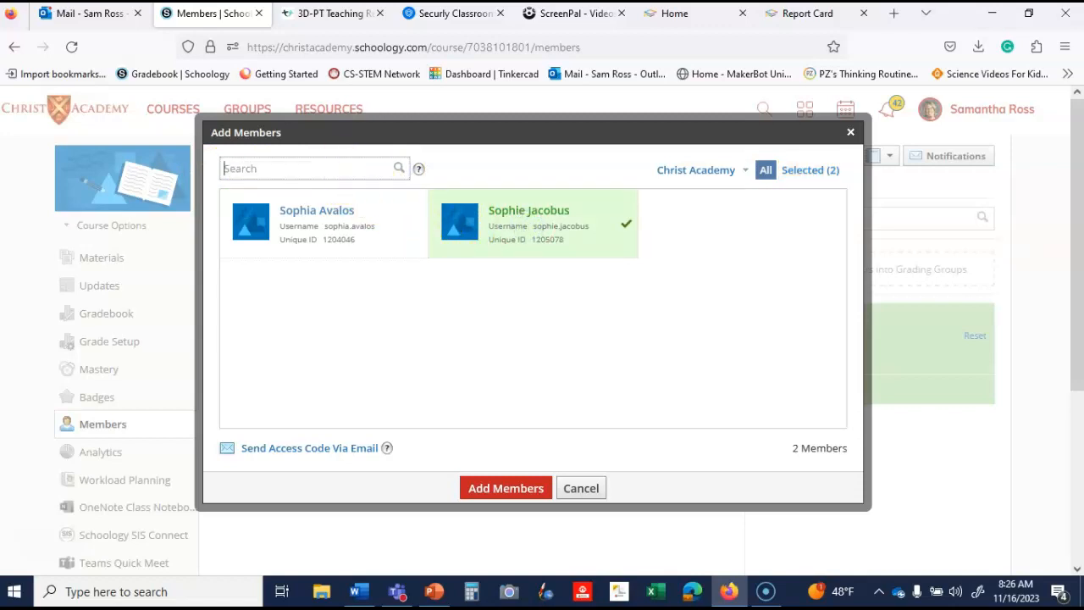
{"action": "left_click", "coordinate": [397, 172]}
{"action": "left_click", "coordinate": [360, 211]}
Search for the fourth roster student by nickname and by given name, and select the entry with the matching surname
{"action": "left_click", "coordinate": [283, 169]}
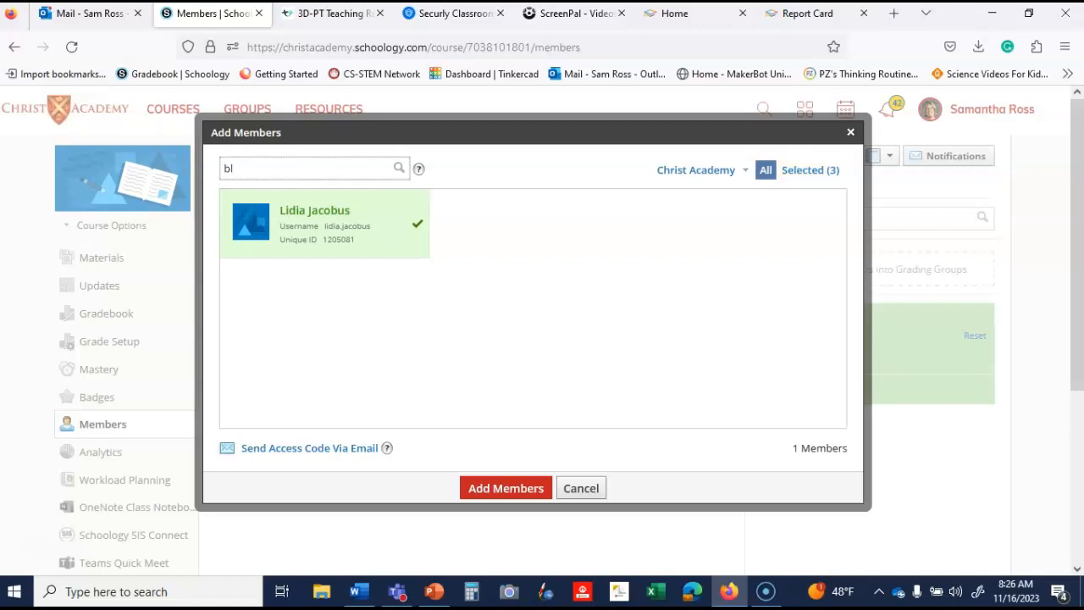
{"action": "key", "text": "Return"}
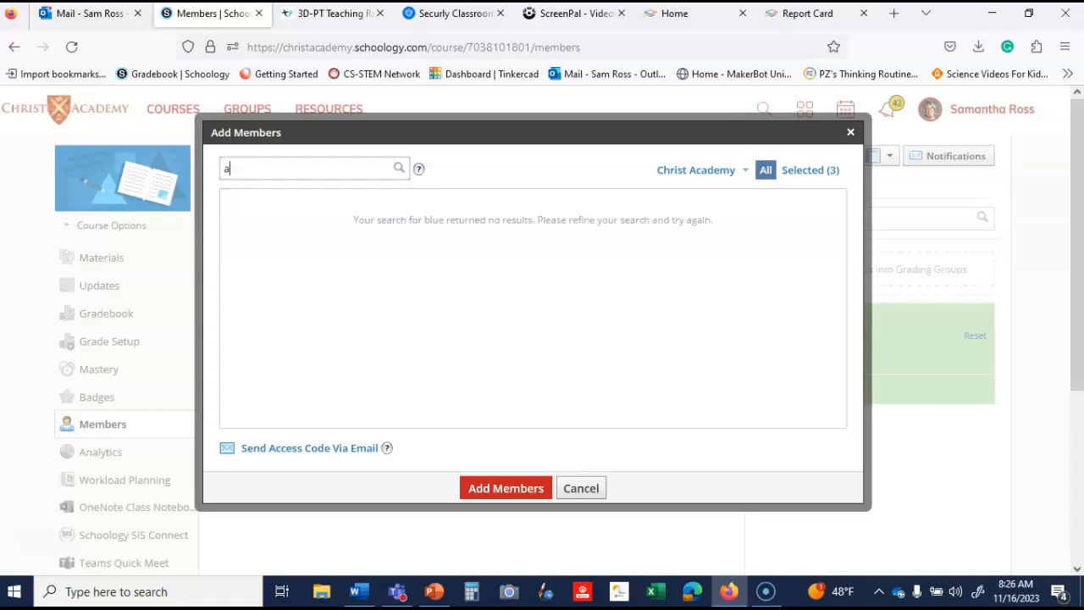
{"action": "left_click", "coordinate": [398, 168]}
{"action": "left_click", "coordinate": [490, 229]}
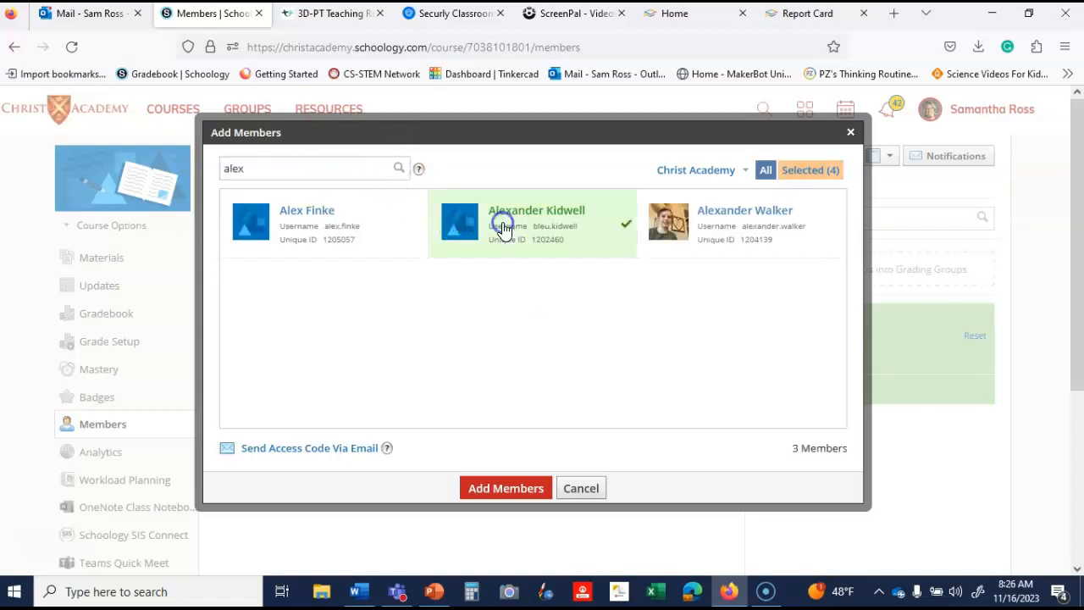
Check the SH SCI PHYS - C roster for the fifth student, search the members by that first name and select the matching entry
{"action": "left_click_drag", "start_coordinate": [310, 166], "coordinate": [157, 175]}
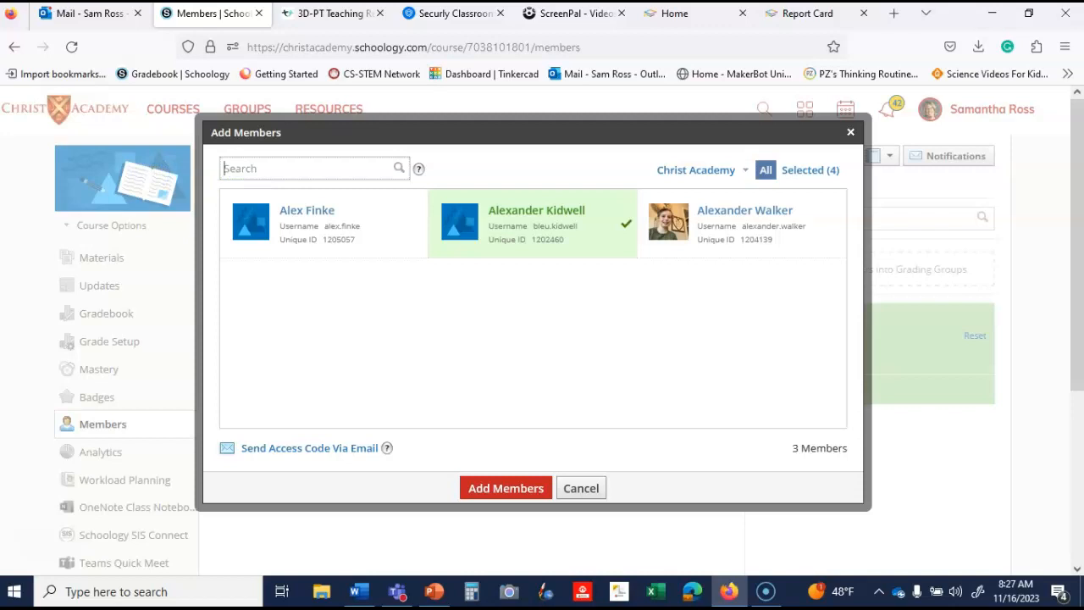
{"action": "left_click", "coordinate": [804, 25]}
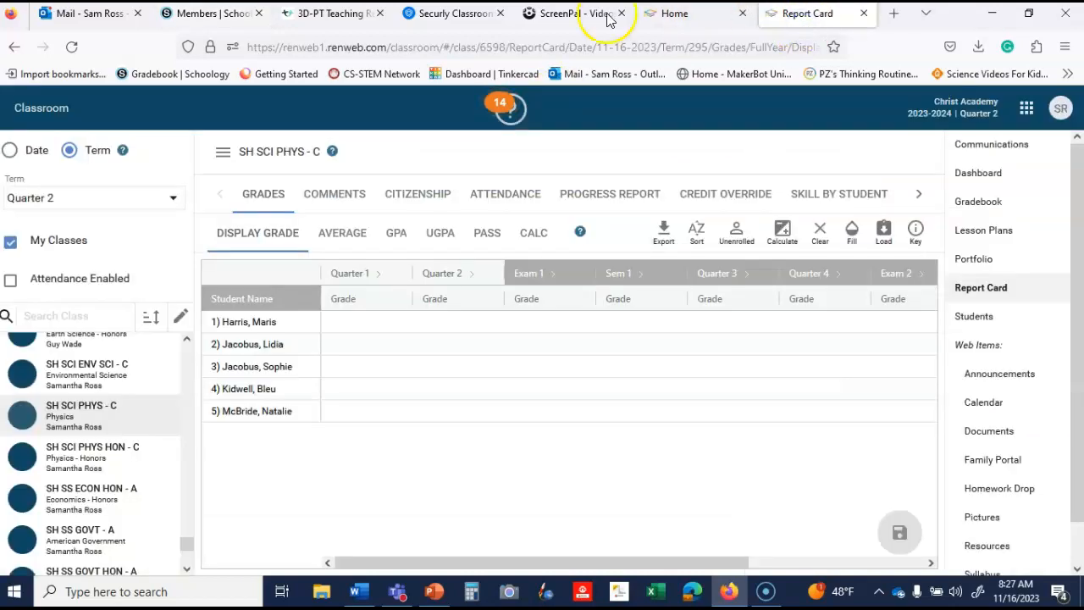
{"action": "left_click", "coordinate": [231, 19]}
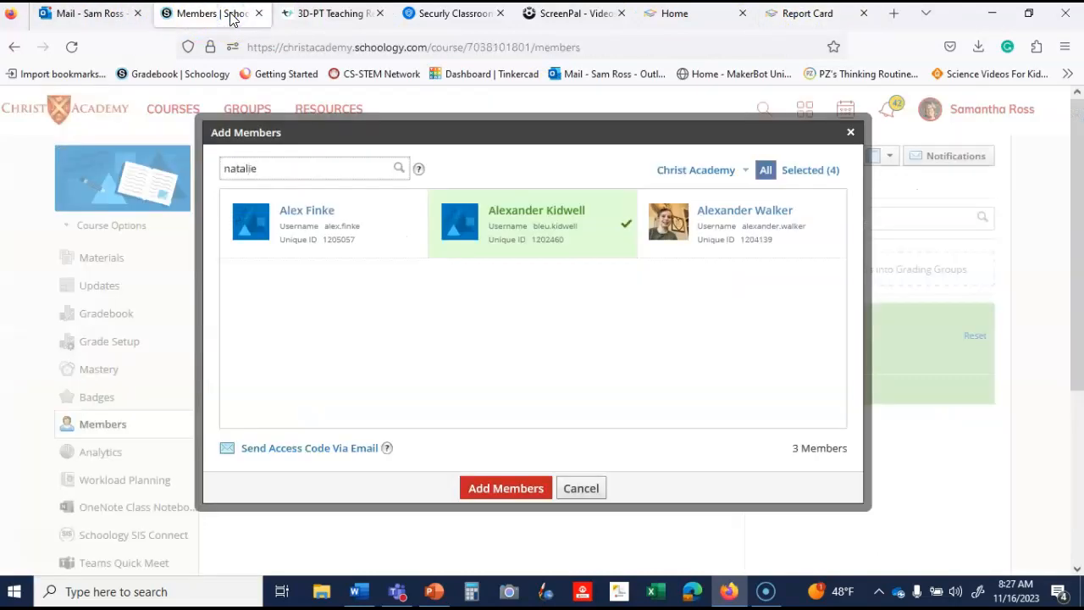
{"action": "left_click", "coordinate": [398, 168]}
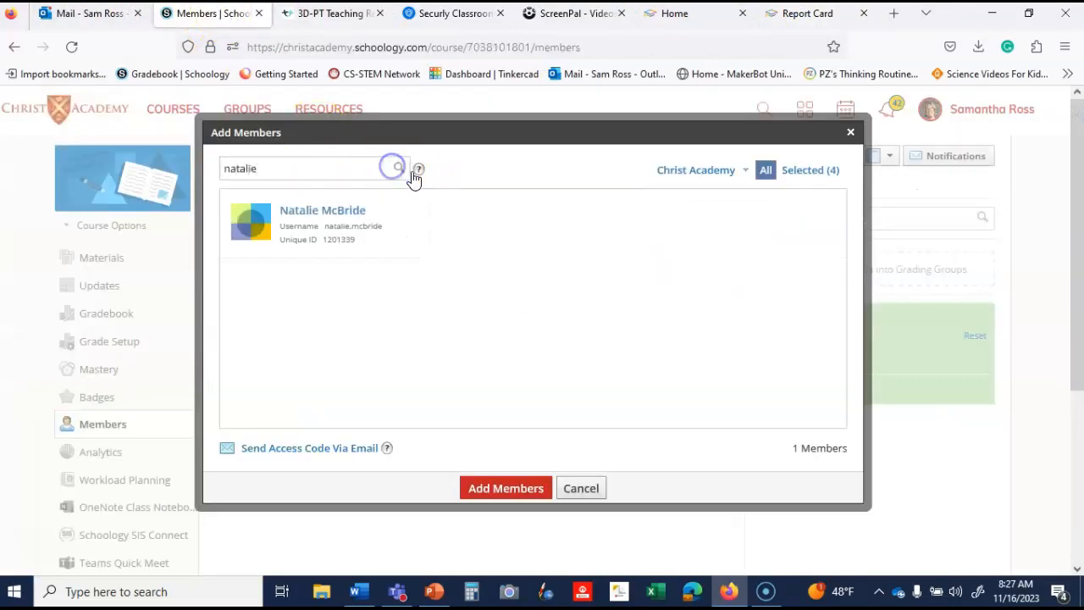
{"action": "left_click", "coordinate": [334, 227]}
Open the SH SCI PHYS HON - C report card roster and select its first student through a first-name search in Schoology's Add Members dialog
{"action": "left_click", "coordinate": [809, 18]}
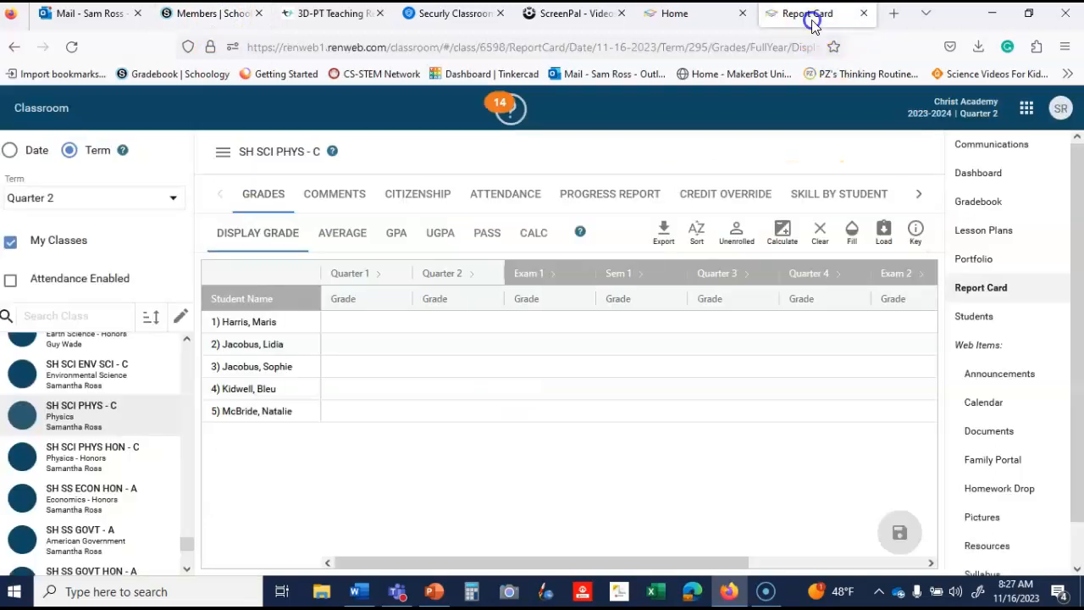
{"action": "left_click", "coordinate": [121, 460]}
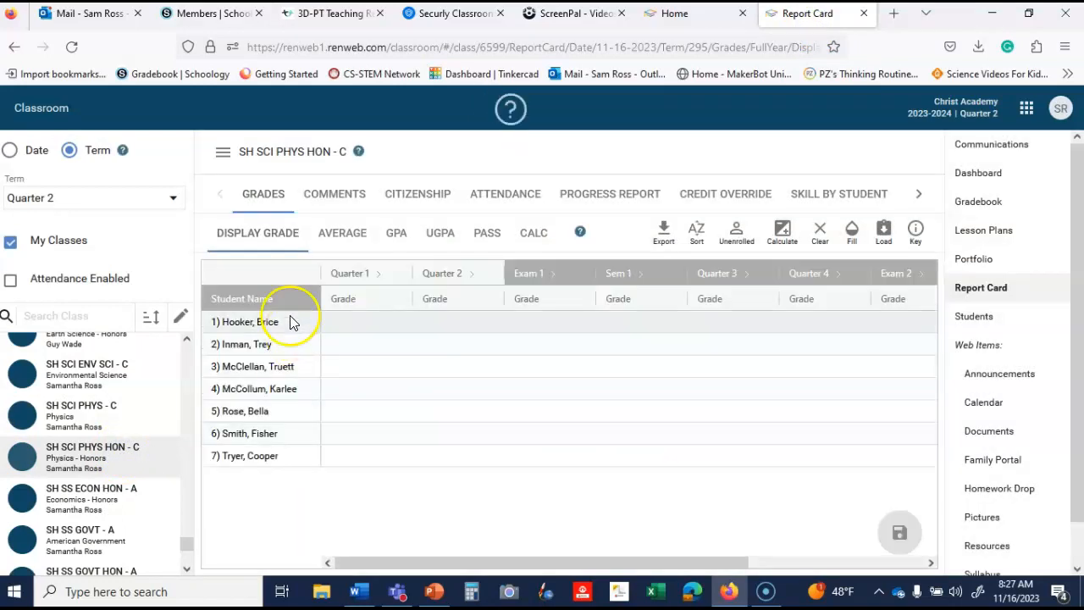
{"action": "left_click", "coordinate": [226, 19]}
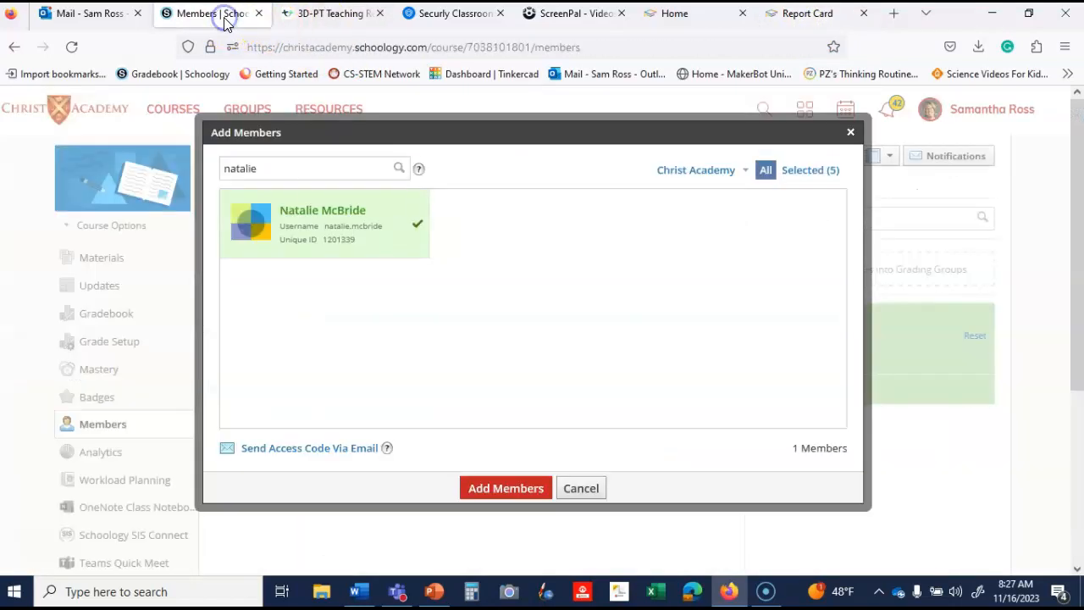
{"action": "left_click_drag", "start_coordinate": [266, 170], "coordinate": [227, 168]}
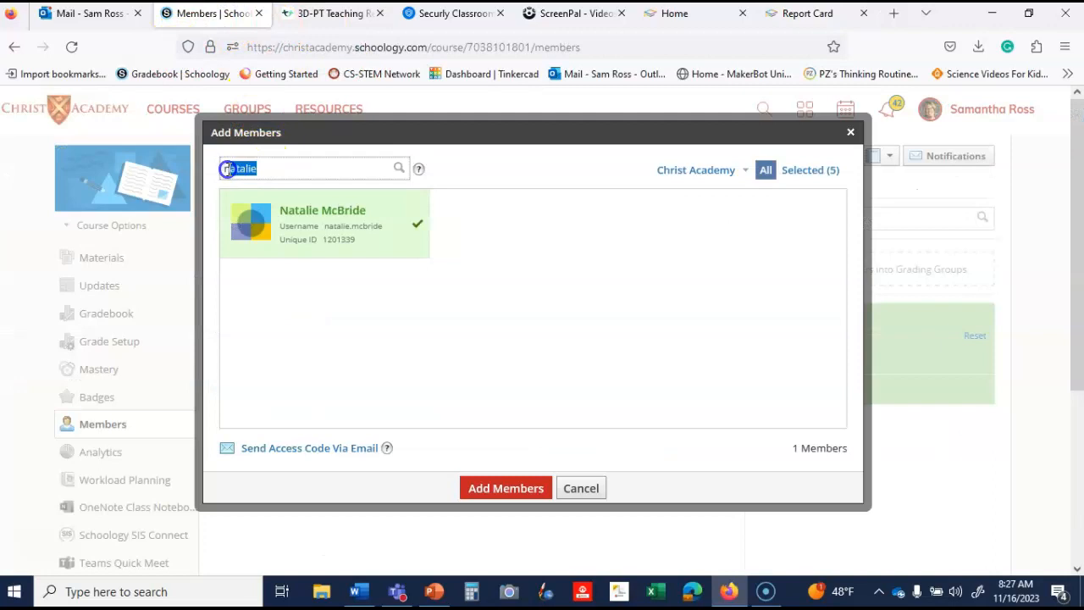
{"action": "type", "text": "brice"}
{"action": "left_click", "coordinate": [399, 168]}
{"action": "left_click", "coordinate": [365, 213]}
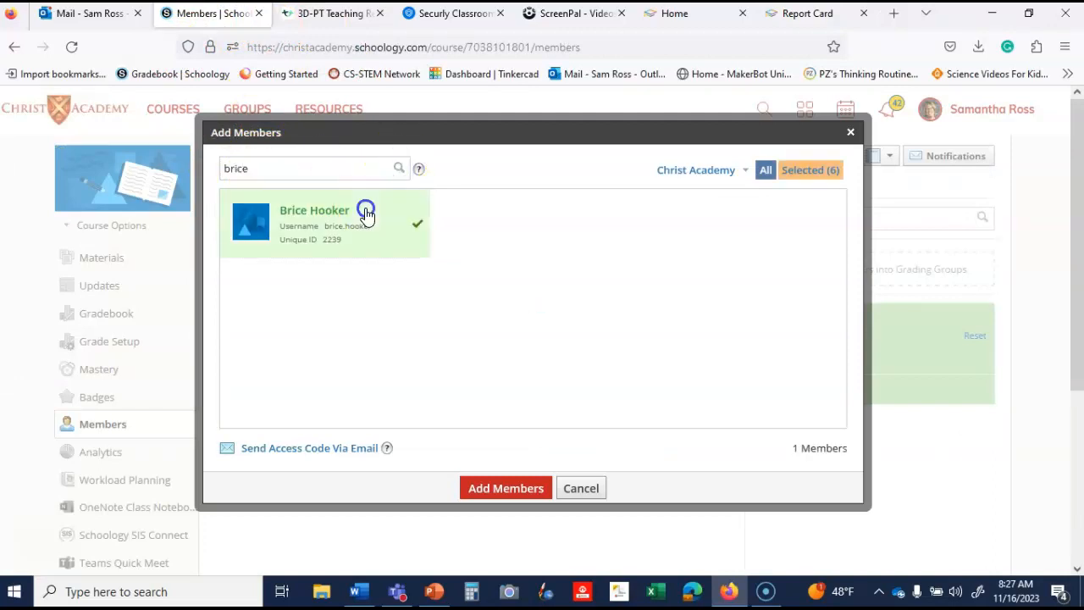
Replace the search with the second honors roster student's first name and select the entry with the matching surname
{"action": "left_click_drag", "start_coordinate": [290, 173], "coordinate": [223, 170]}
{"action": "type", "text": "trey"}
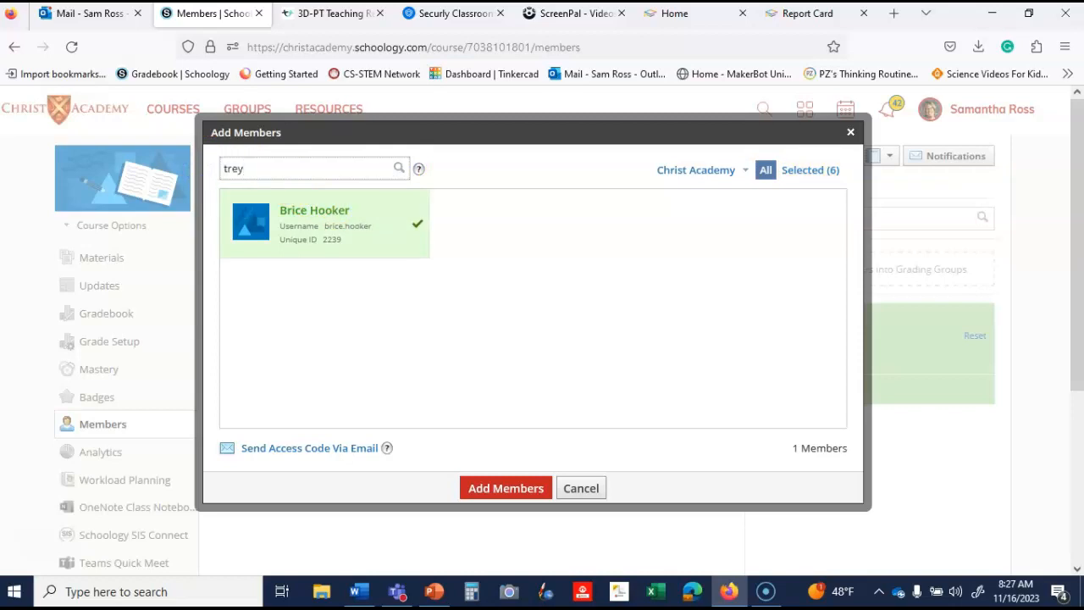
{"action": "left_click", "coordinate": [399, 169]}
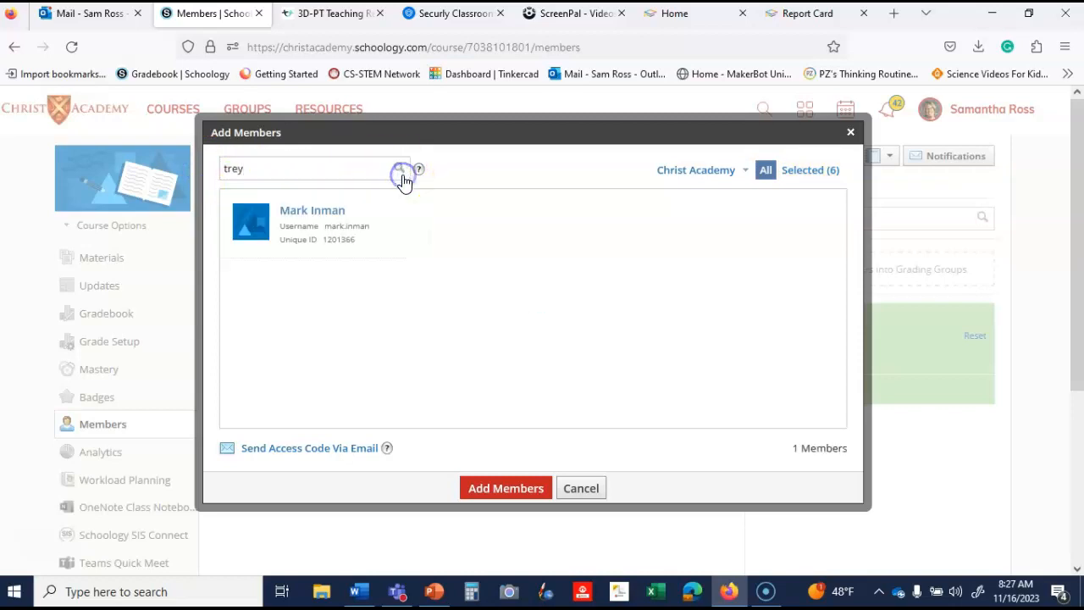
{"action": "left_click", "coordinate": [362, 229]}
Search the members for the third honors roster student by first name and select the entry with the matching surname
{"action": "left_click_drag", "start_coordinate": [238, 169], "coordinate": [185, 158]}
{"action": "type", "text": "truett"}
{"action": "left_click", "coordinate": [399, 168]}
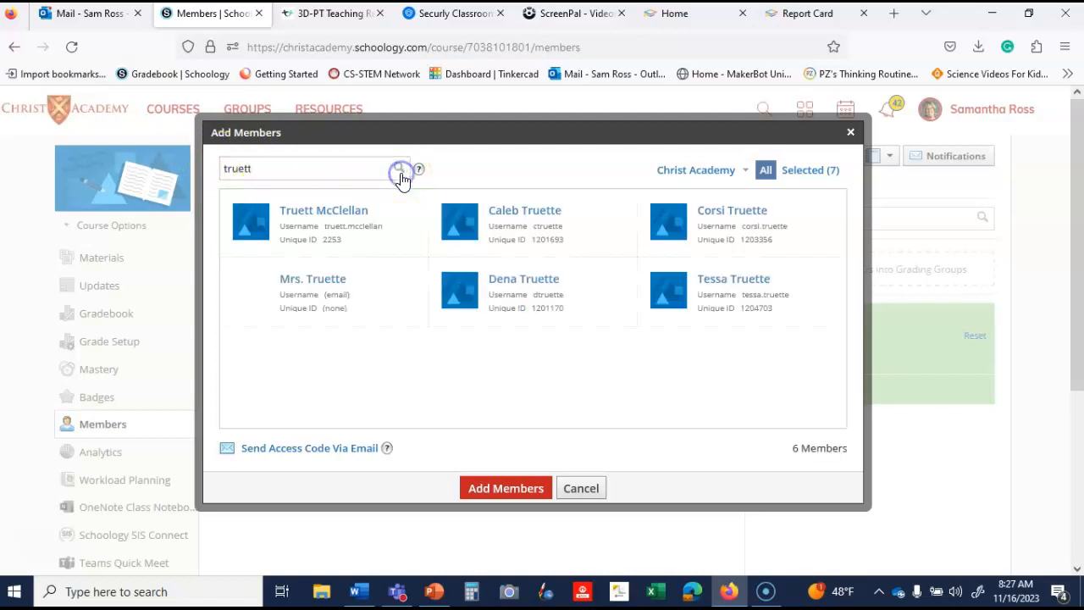
{"action": "left_click", "coordinate": [369, 220]}
Check the honors roster for the fourth student, search the members by that first name and select the matching entry
{"action": "left_click", "coordinate": [796, 15]}
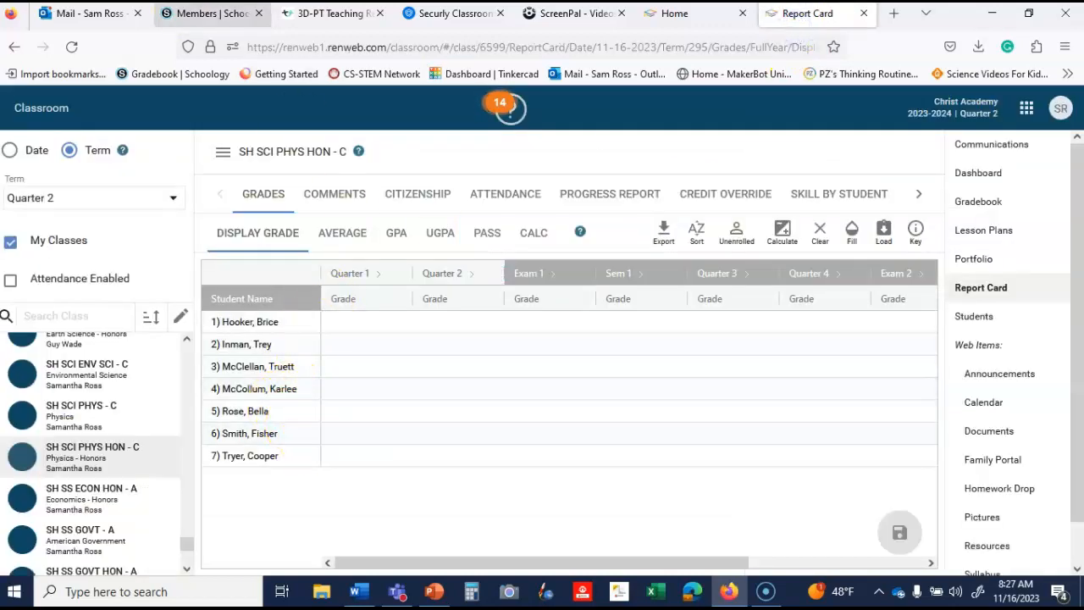
{"action": "left_click", "coordinate": [212, 17]}
{"action": "key", "text": "BackSpace"}
{"action": "key", "text": "BackSpace"}
{"action": "key", "text": "BackSpace"}
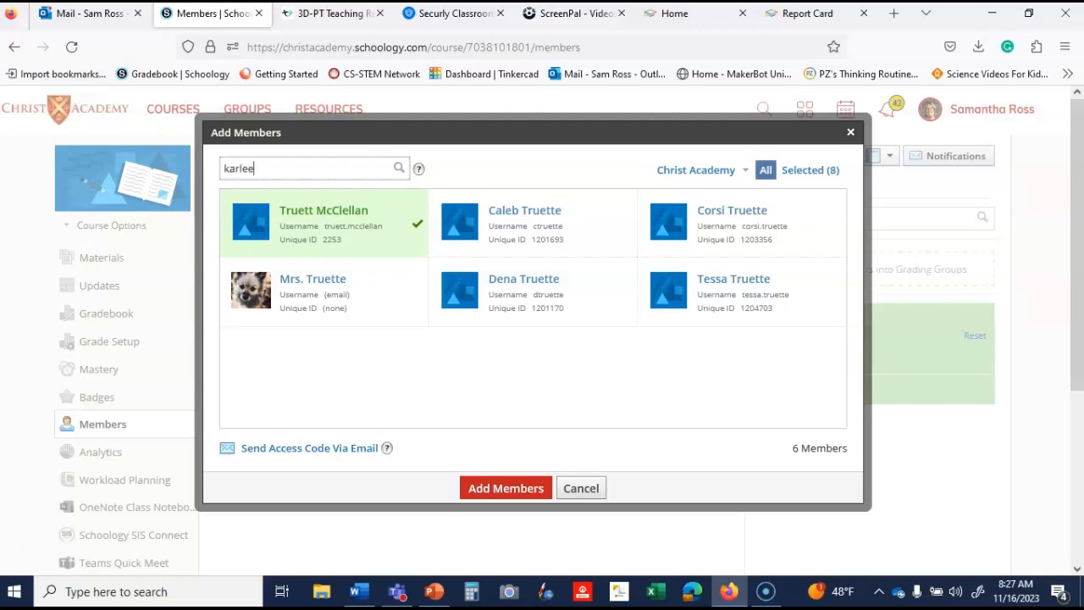
{"action": "left_click", "coordinate": [399, 167]}
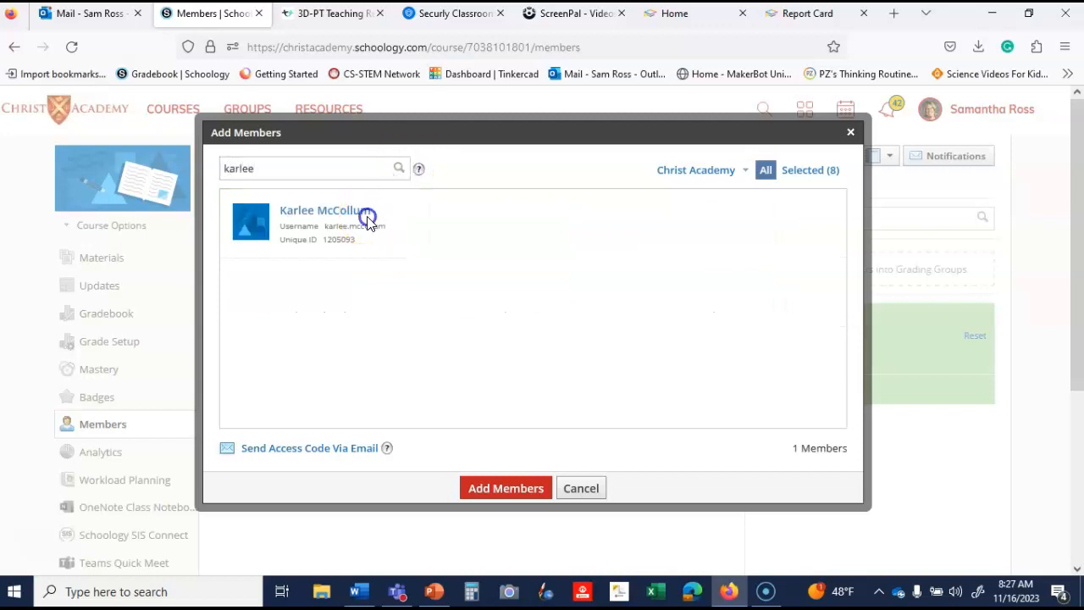
{"action": "left_click", "coordinate": [367, 218]}
Search the members for the fifth honors roster student by short first name and select the entry with the matching surname
{"action": "double_click", "coordinate": [288, 169]}
{"action": "type", "text": "be"}
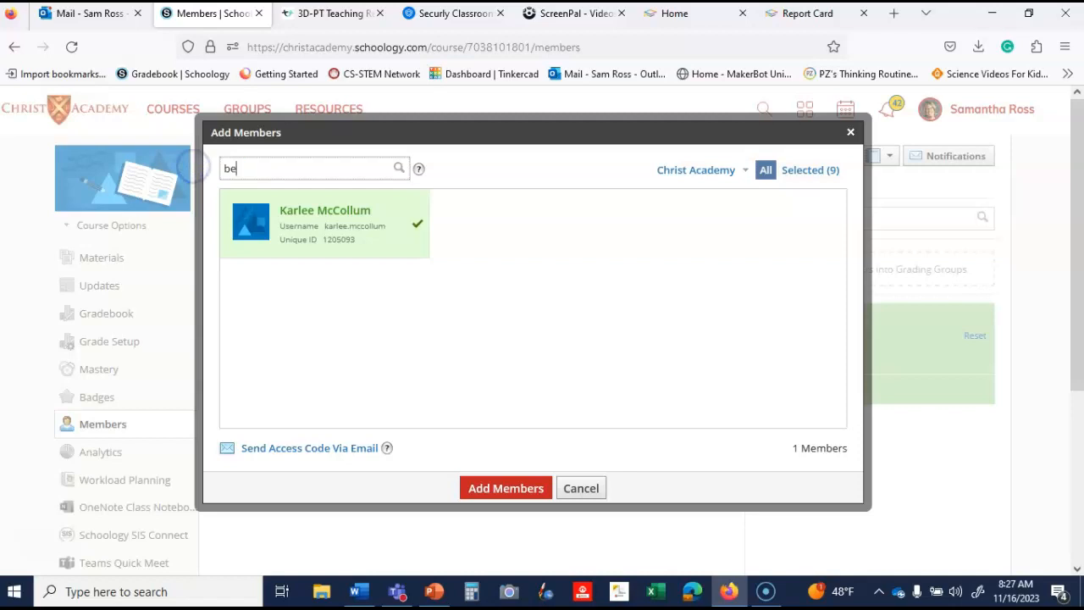
{"action": "type", "text": "lla"}
{"action": "left_click", "coordinate": [396, 172]}
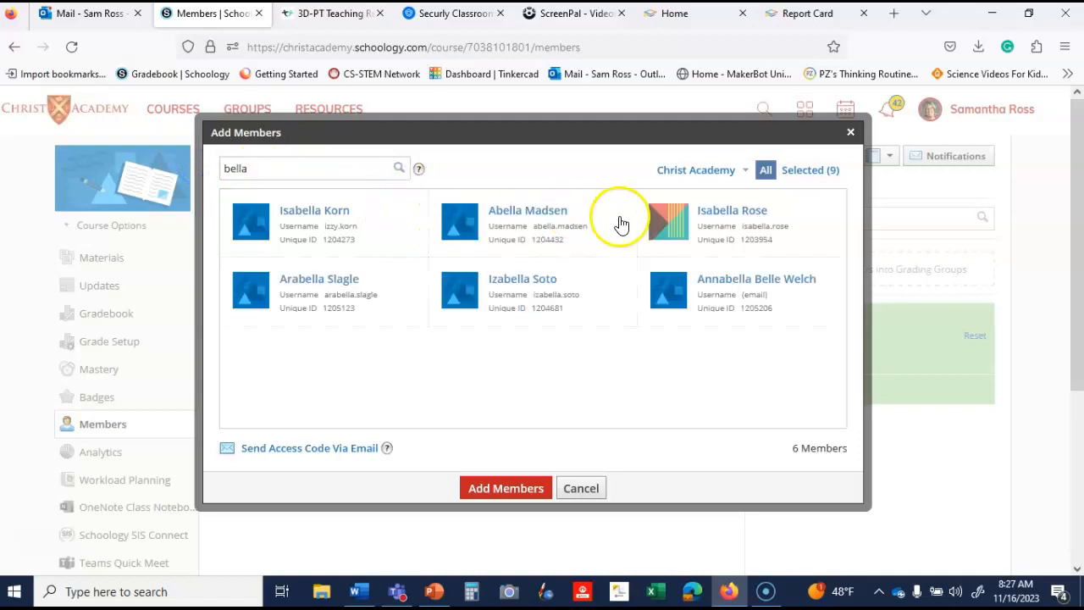
{"action": "left_click", "coordinate": [775, 223]}
Replace the search with the sixth honors roster student's first name and select the matching entry
{"action": "left_click_drag", "start_coordinate": [336, 166], "coordinate": [180, 163]}
{"action": "type", "text": "fisher"}
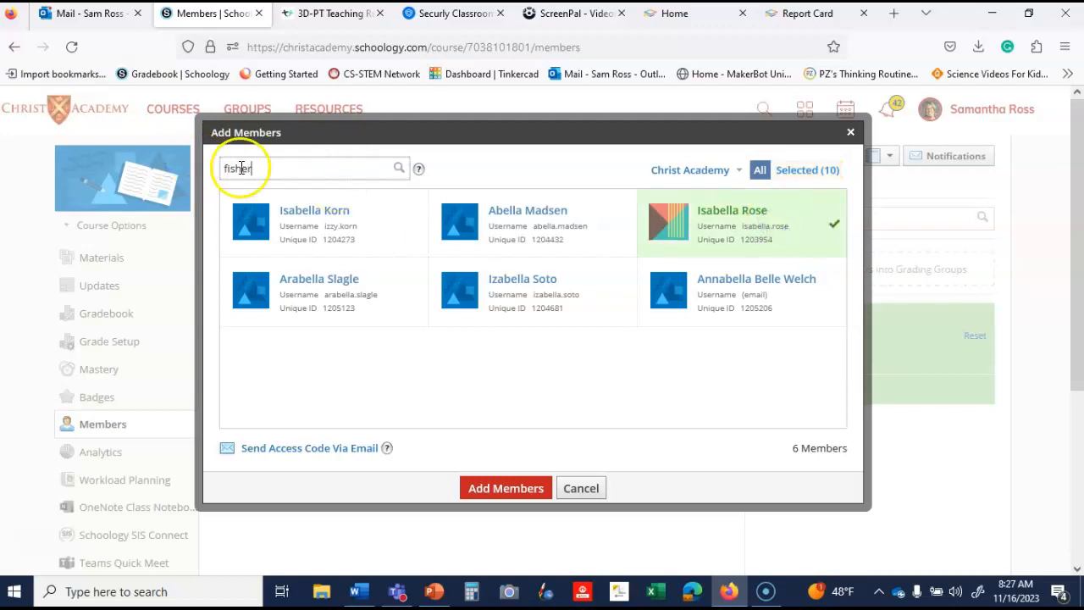
{"action": "left_click", "coordinate": [399, 168]}
{"action": "left_click", "coordinate": [314, 212]}
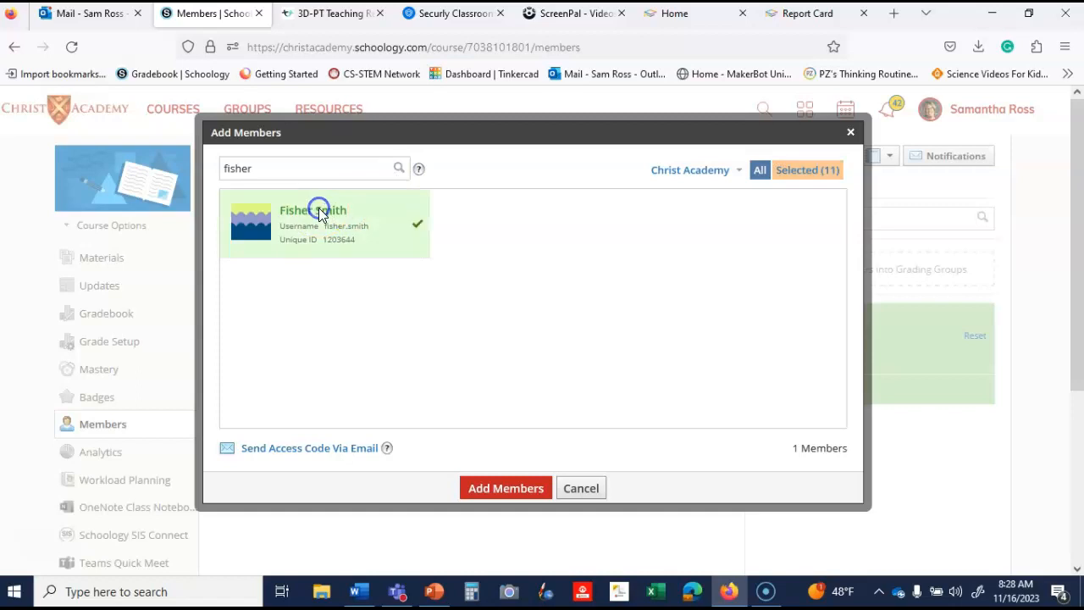
Search for and select the seventh honors roster student, and add all selected students to the Physics course
{"action": "left_click_drag", "start_coordinate": [276, 170], "coordinate": [178, 164]}
{"action": "type", "text": "cooper"}
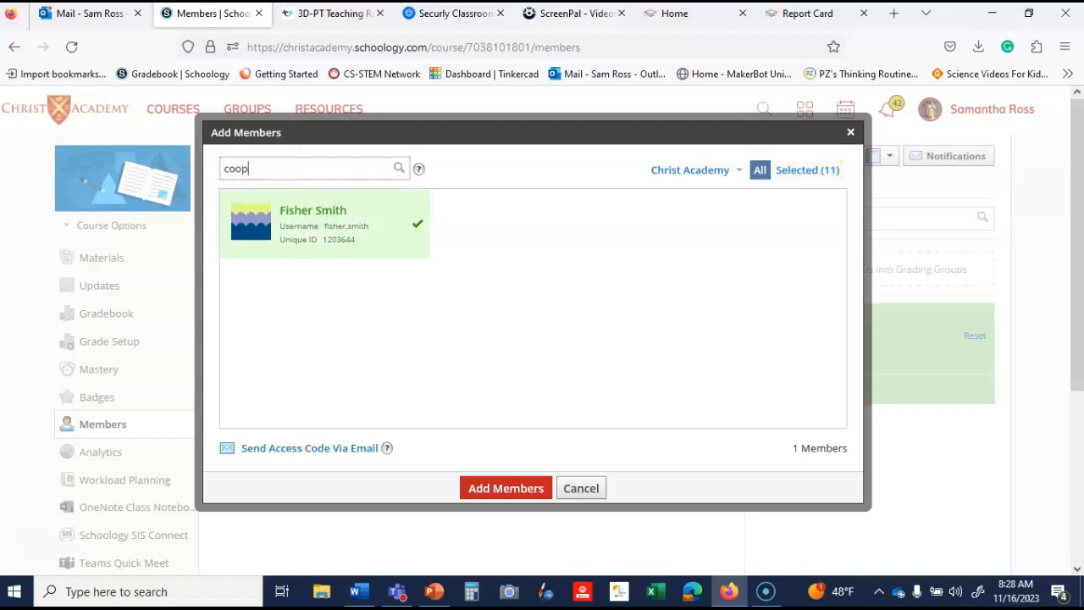
{"action": "left_click", "coordinate": [397, 172]}
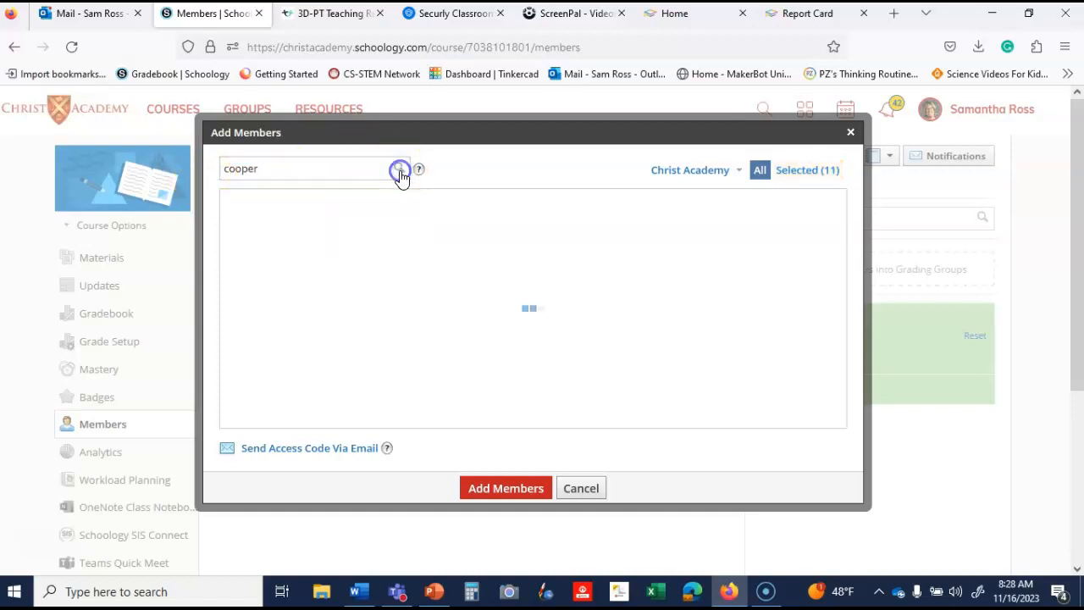
{"action": "left_click", "coordinate": [495, 247]}
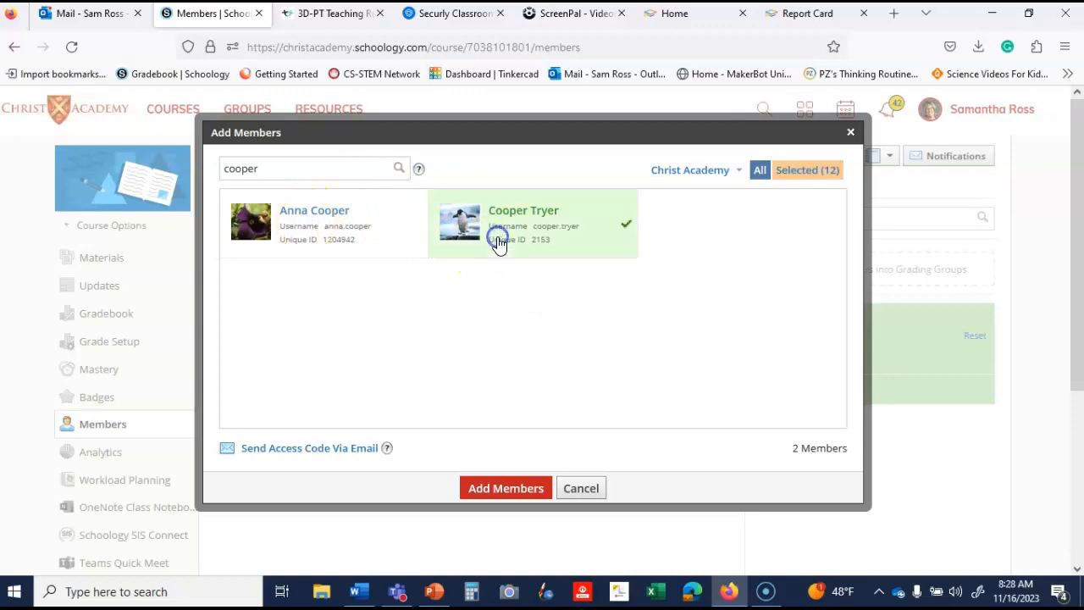
{"action": "left_click", "coordinate": [521, 489]}
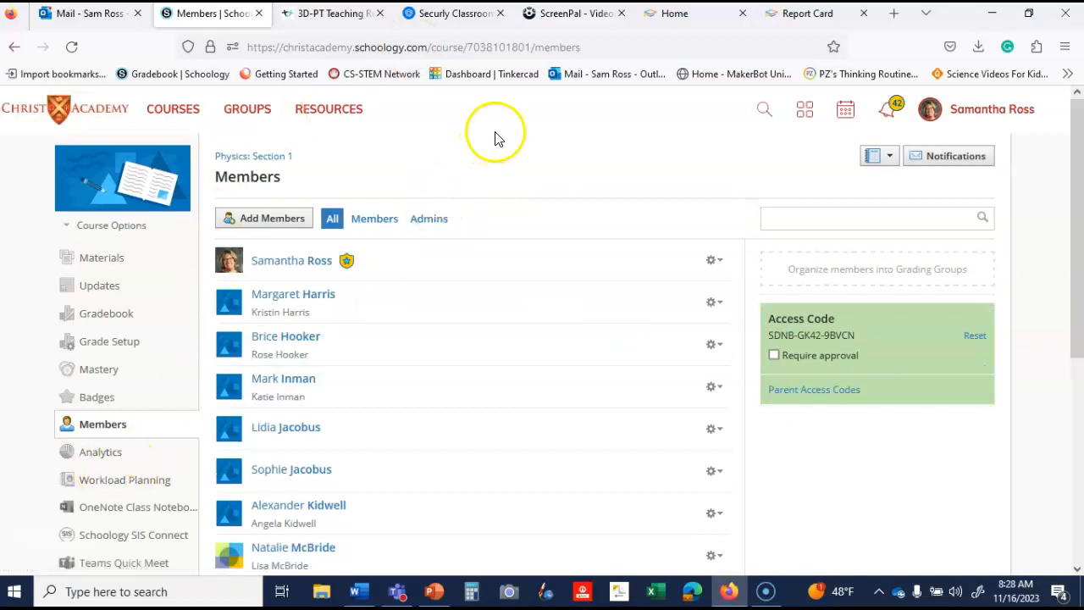
Review the Physics course's member list and compare it with the SH SCI PHYS HON - C roster in the report card
{"action": "scroll", "coordinate": [547, 142], "scroll_direction": "down", "scroll_amount": 4}
{"action": "scroll", "coordinate": [548, 142], "scroll_direction": "up", "scroll_amount": 5}
{"action": "left_click", "coordinate": [816, 15]}
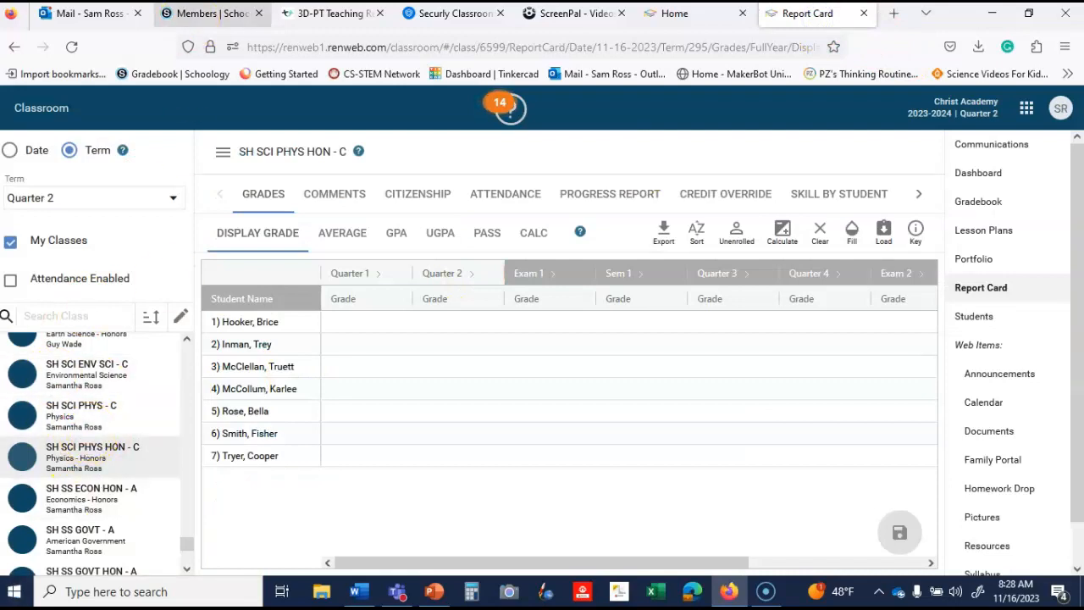
{"action": "left_click", "coordinate": [204, 15]}
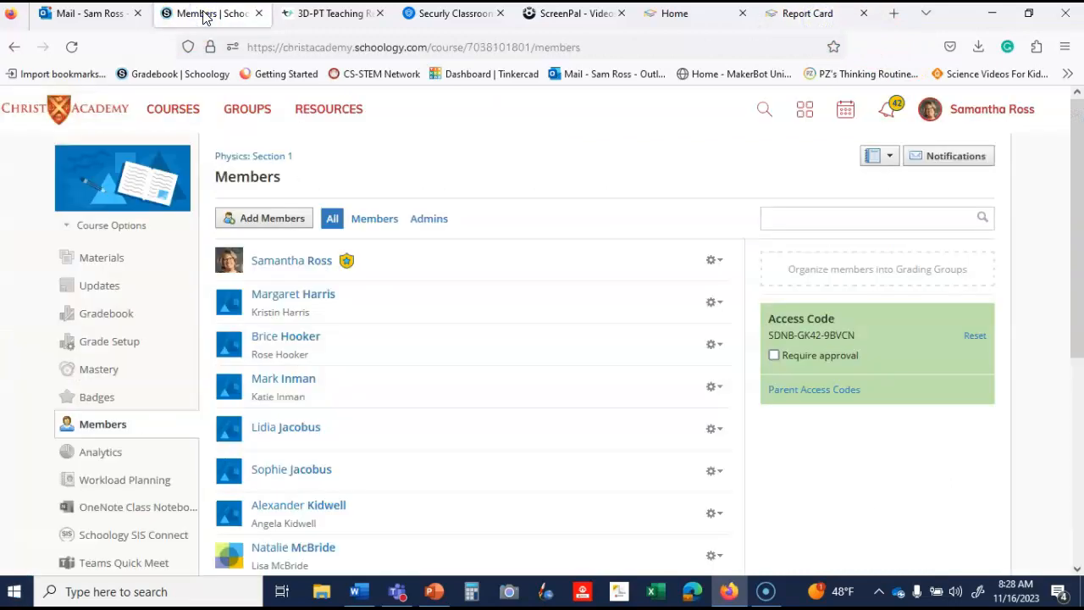